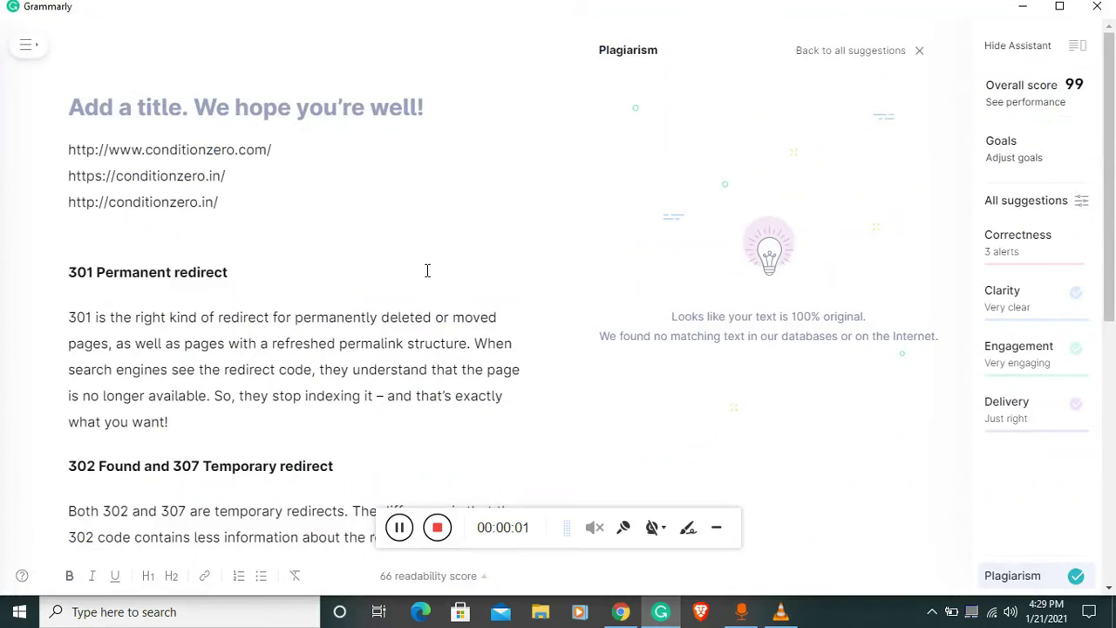
- Skim the document's sections on redirect types, from the example URLs to the 451 section
left_click(716, 528)
scroll(403, 247, "down", 5)
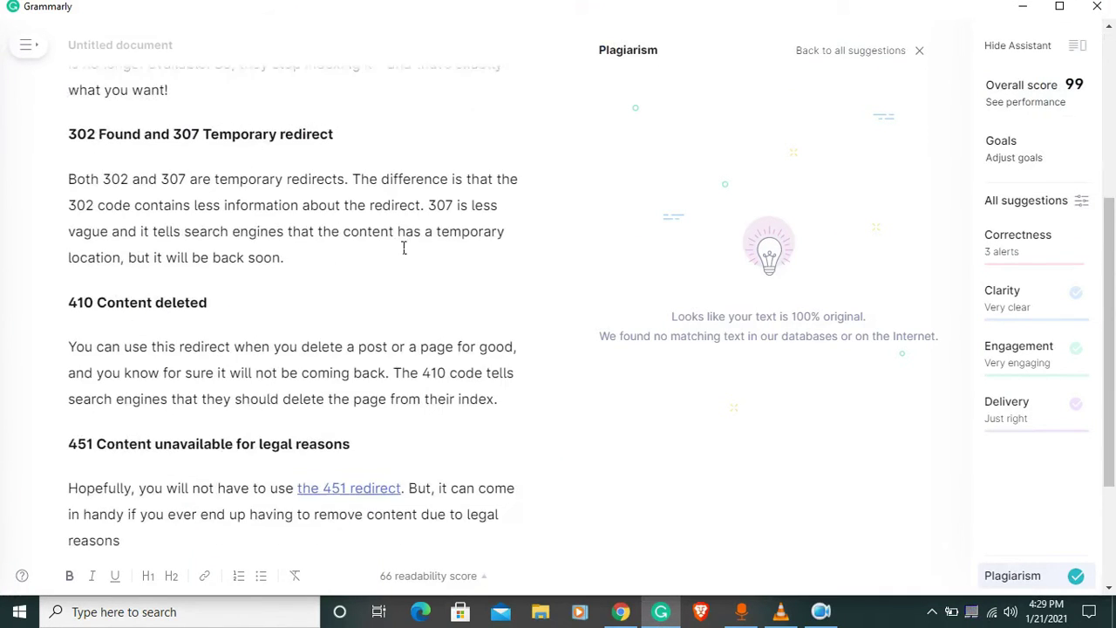
scroll(403, 248, "up", 5)
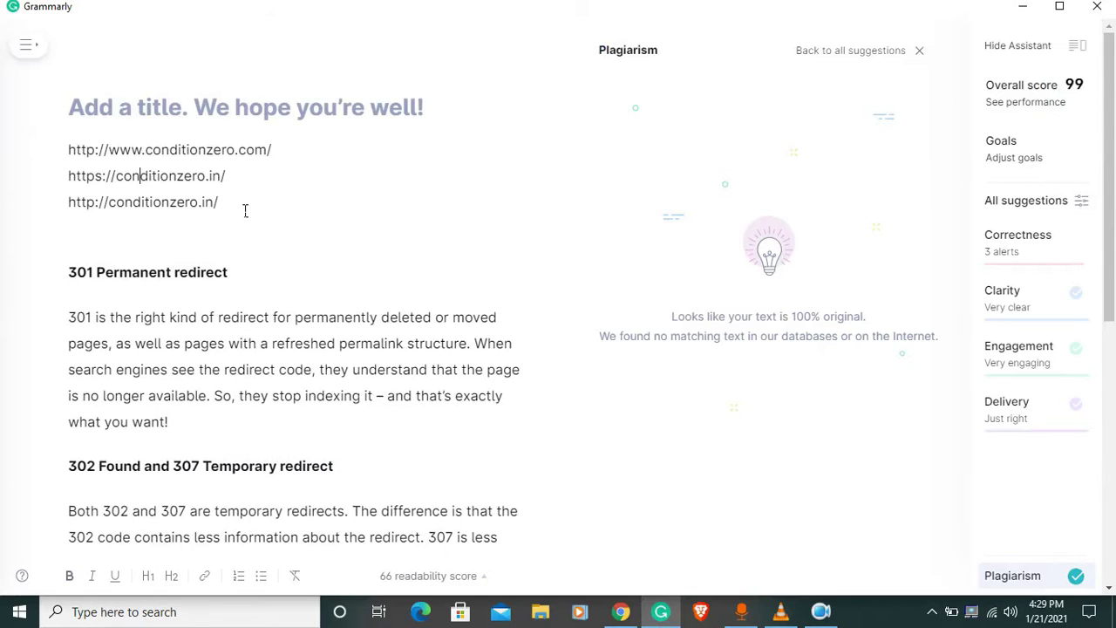
left_click_drag(246, 209, 58, 151)
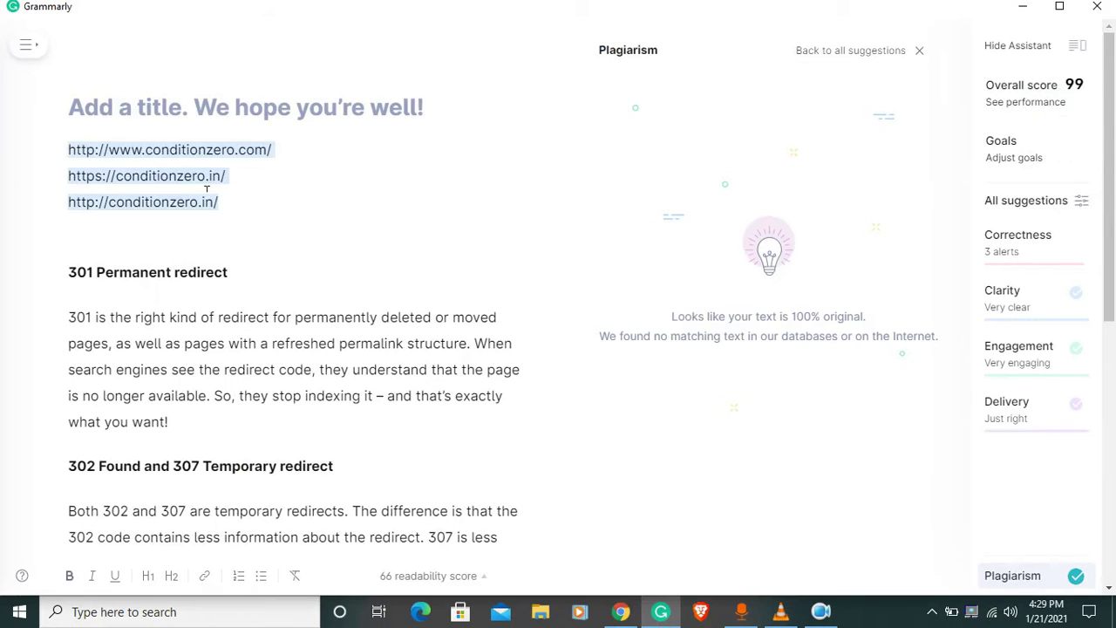
left_click(254, 205)
left_click_drag(255, 205, 32, 154)
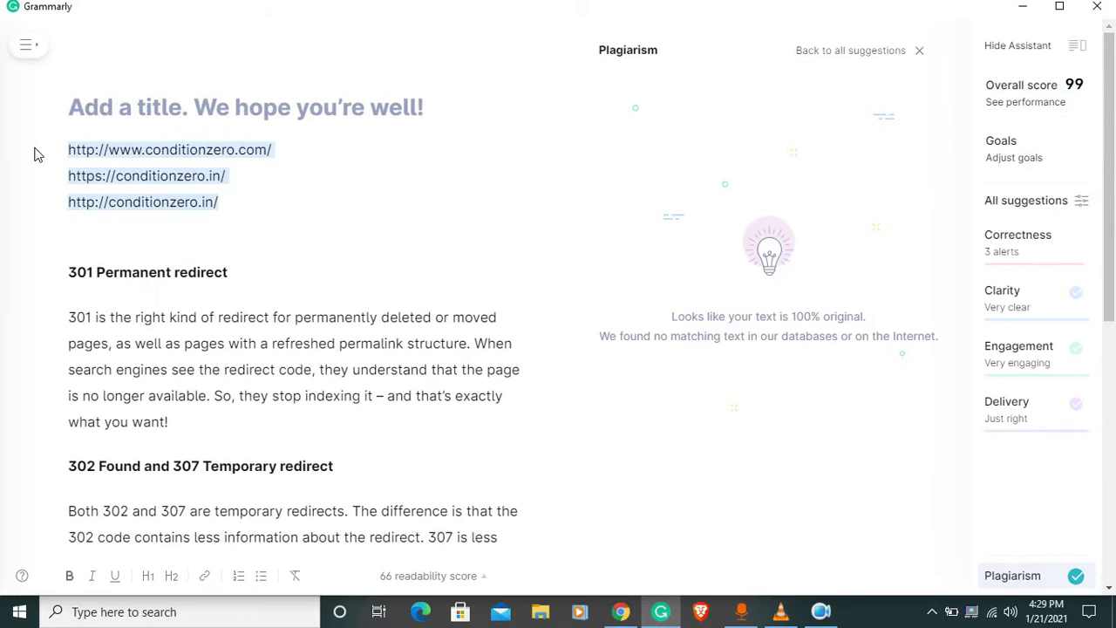
left_click(238, 216)
left_click_drag(251, 183, 42, 173)
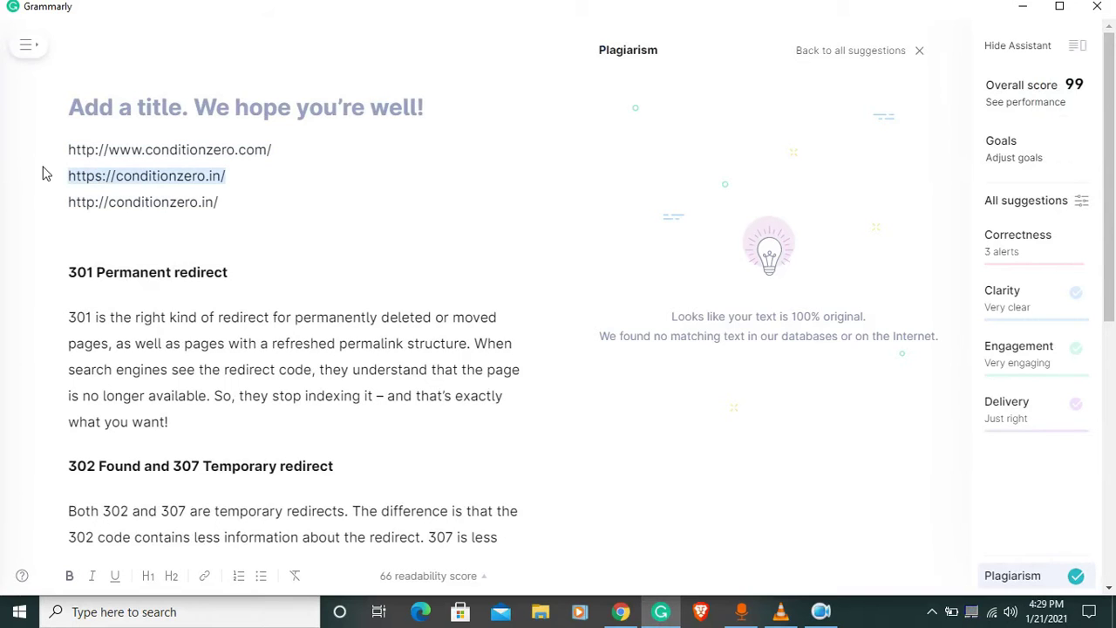
left_click_drag(321, 150, 35, 131)
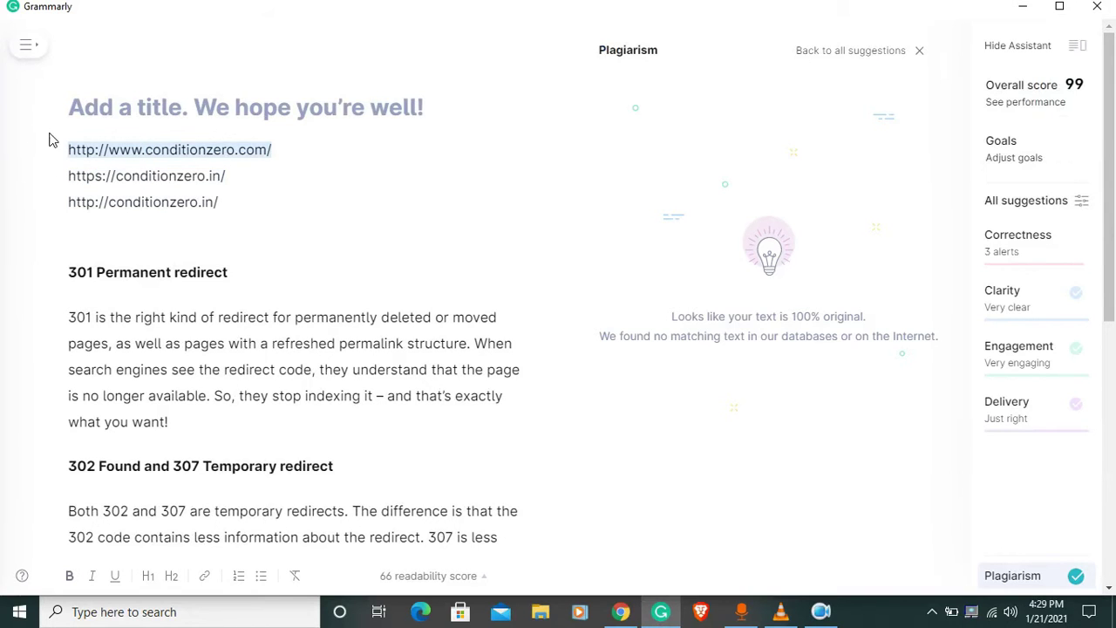
left_click_drag(244, 182, 43, 182)
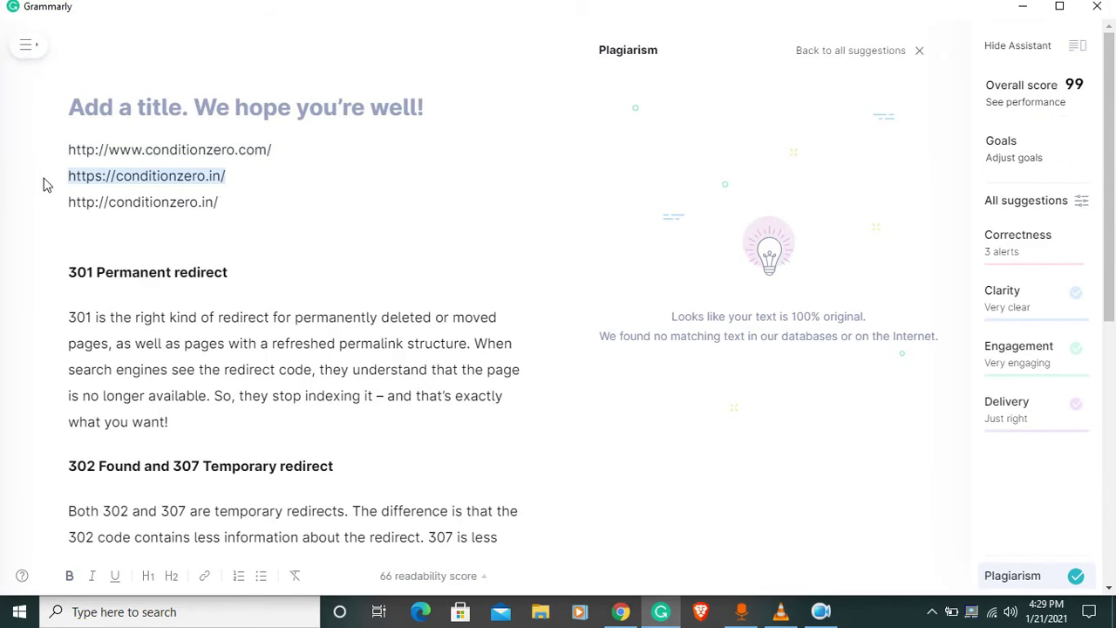
left_click(286, 158)
left_click_drag(287, 158, 121, 161)
left_click(123, 155)
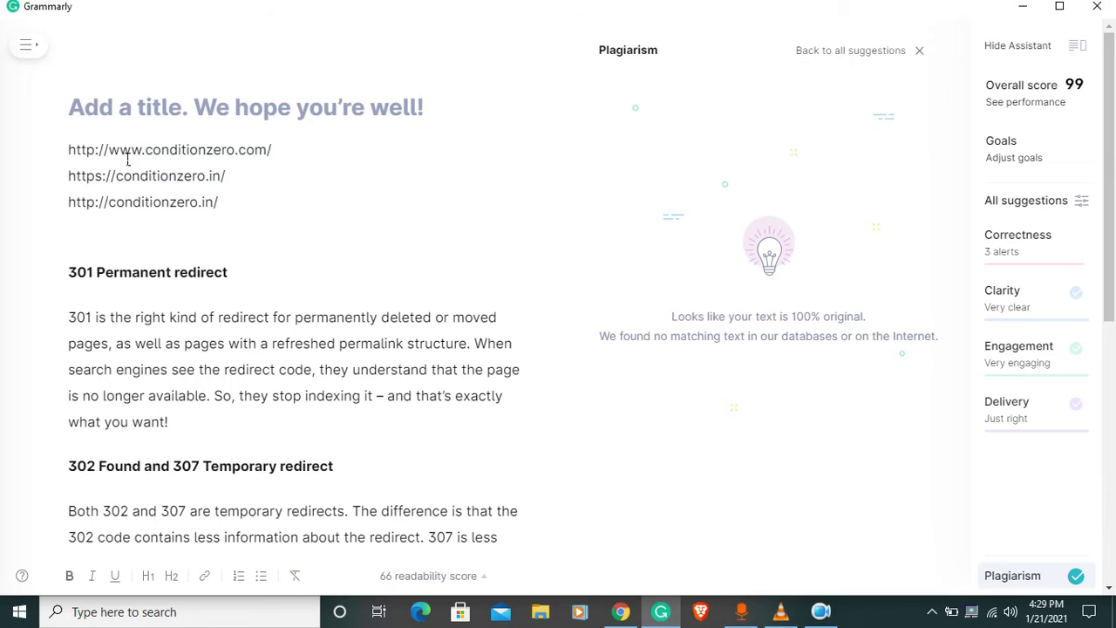
left_click_drag(294, 151, 63, 168)
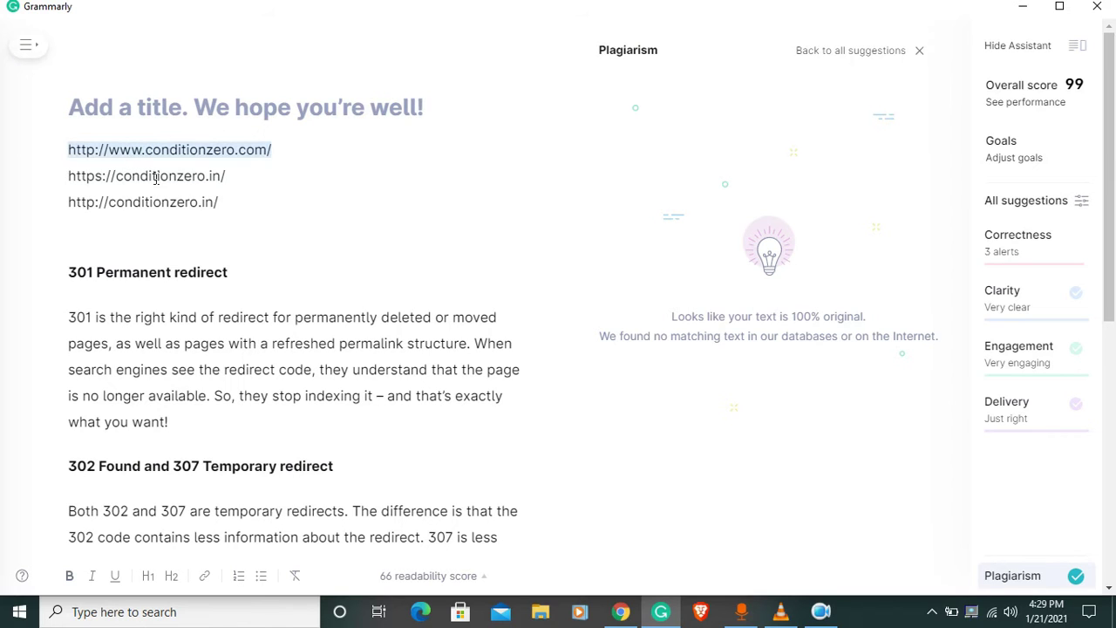
left_click(237, 184)
left_click_drag(235, 185, 55, 182)
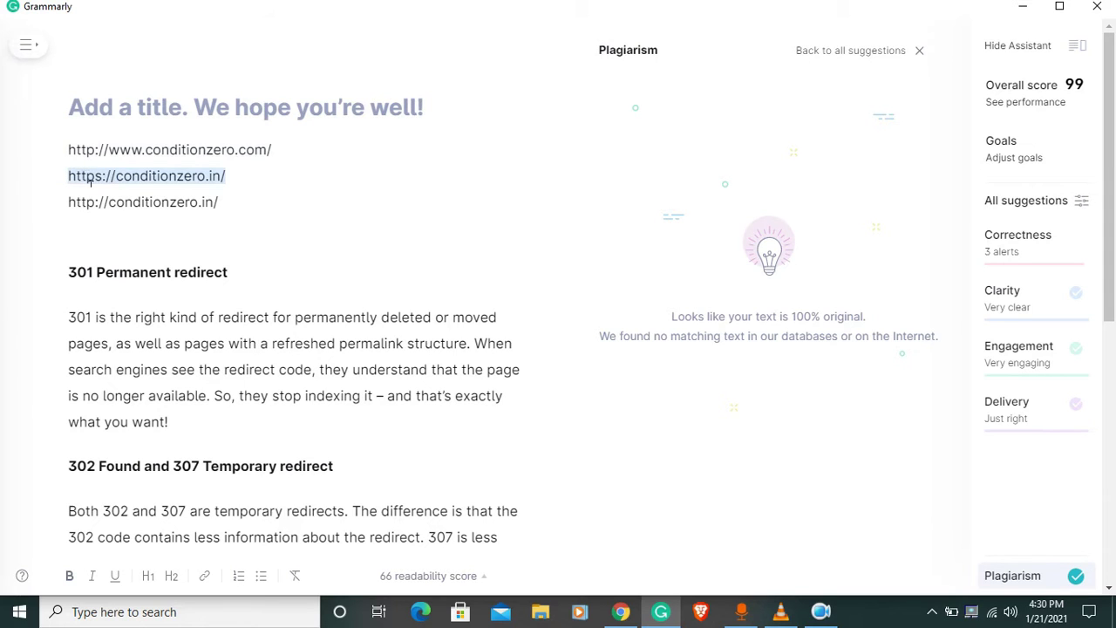
left_click(240, 198)
left_click_drag(234, 206, 60, 212)
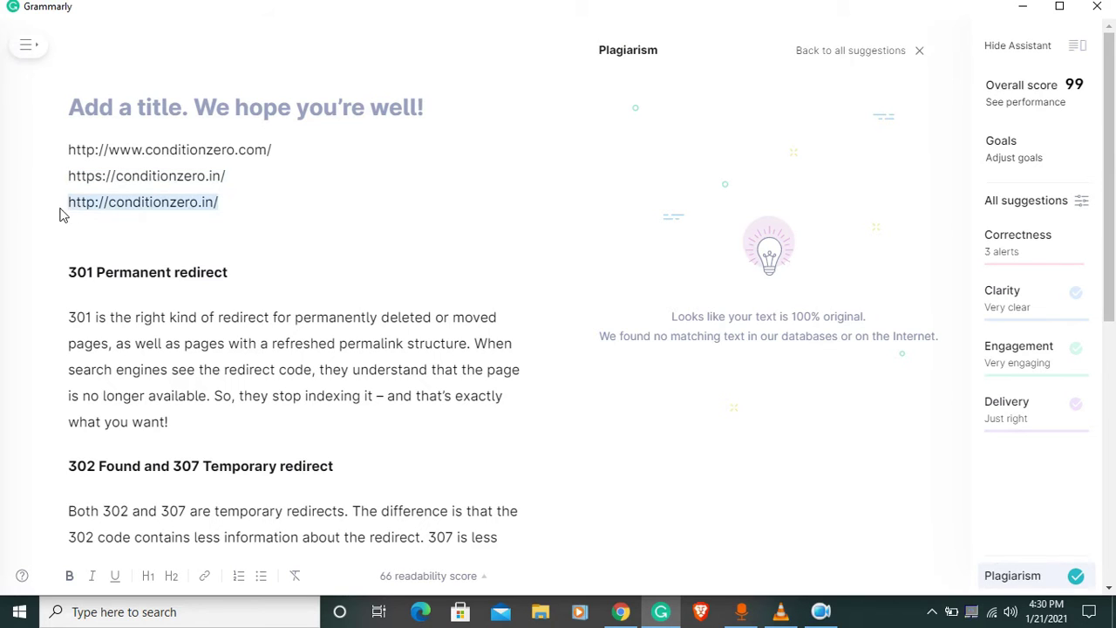
left_click(277, 207)
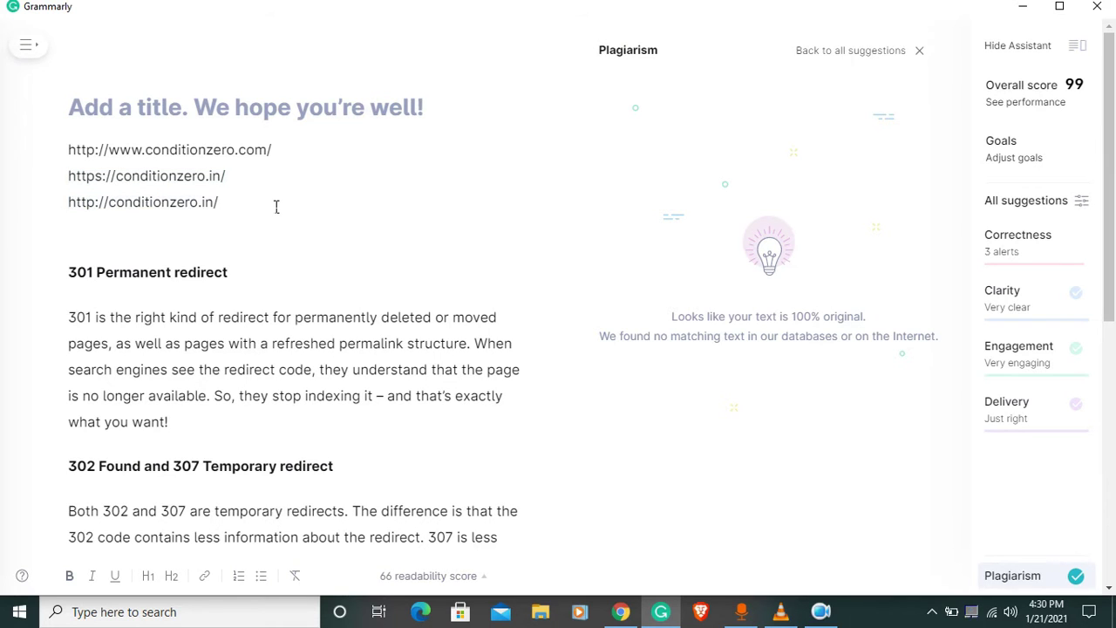
left_click_drag(281, 156, 42, 153)
left_click_drag(258, 187, 77, 201)
left_click(250, 206)
left_click_drag(249, 207, 52, 219)
left_click(243, 185)
left_click_drag(243, 186, 50, 203)
left_click_drag(286, 162, 75, 154)
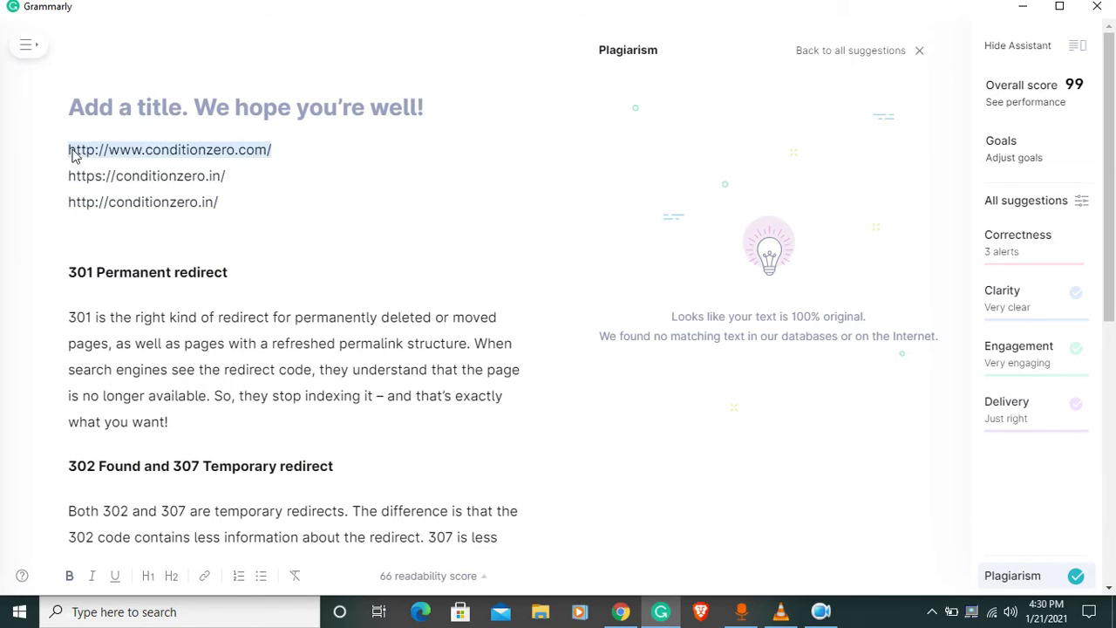
- Highlight the HTTPS and HTTP versions of conditionzero.in, and return to the .com address
left_click(253, 188)
left_click_drag(243, 189, 55, 184)
left_click_drag(226, 205, 83, 198)
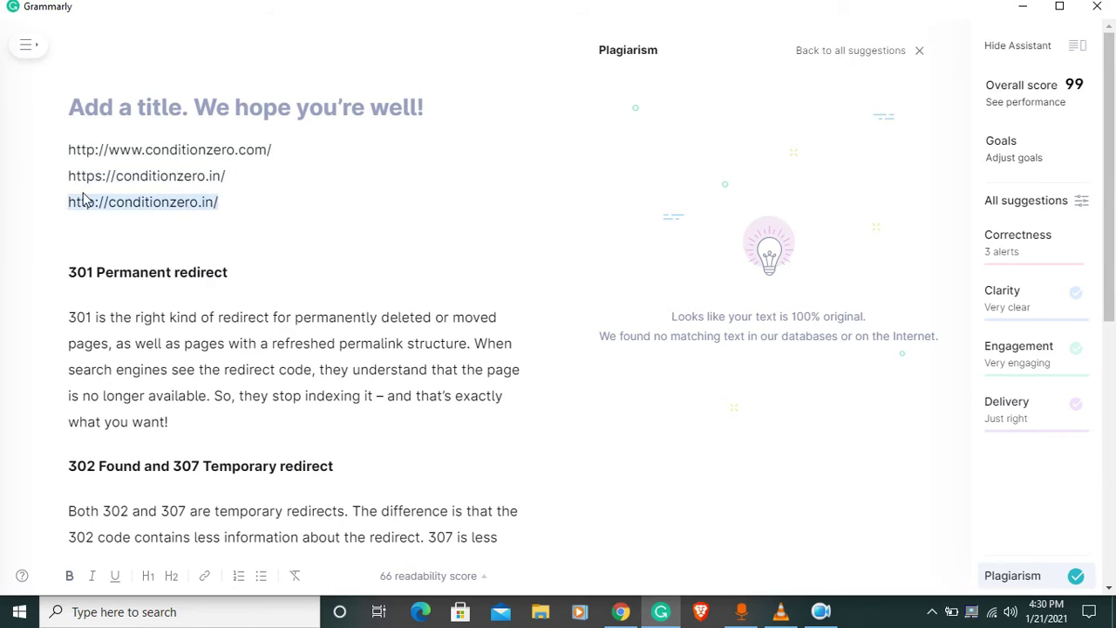
left_click(229, 211)
left_click_drag(250, 187, 55, 179)
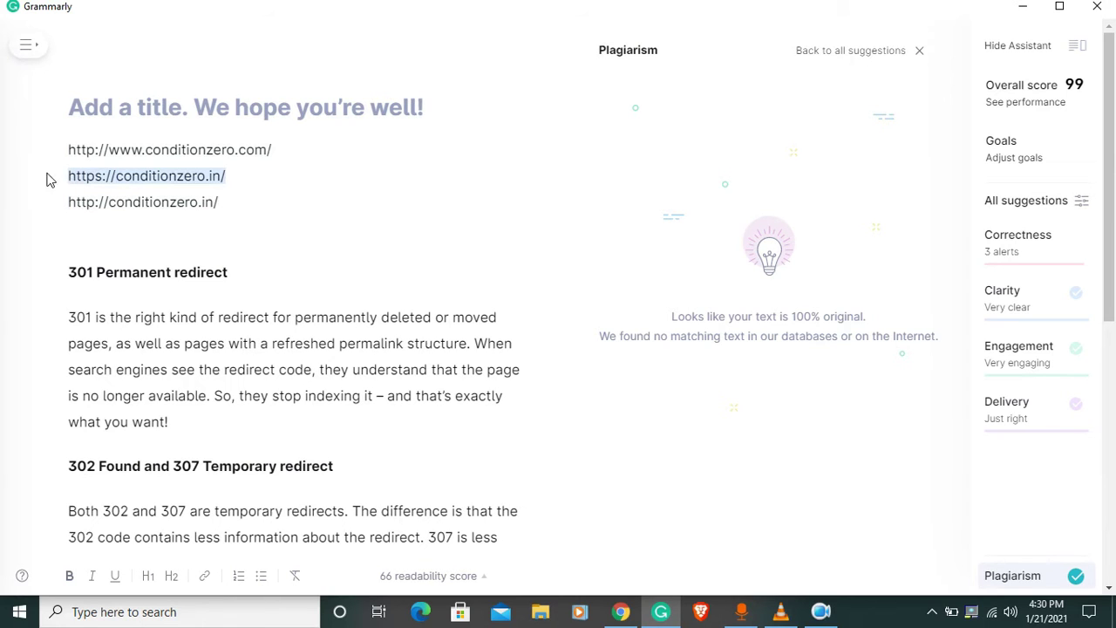
left_click_drag(282, 156, 50, 148)
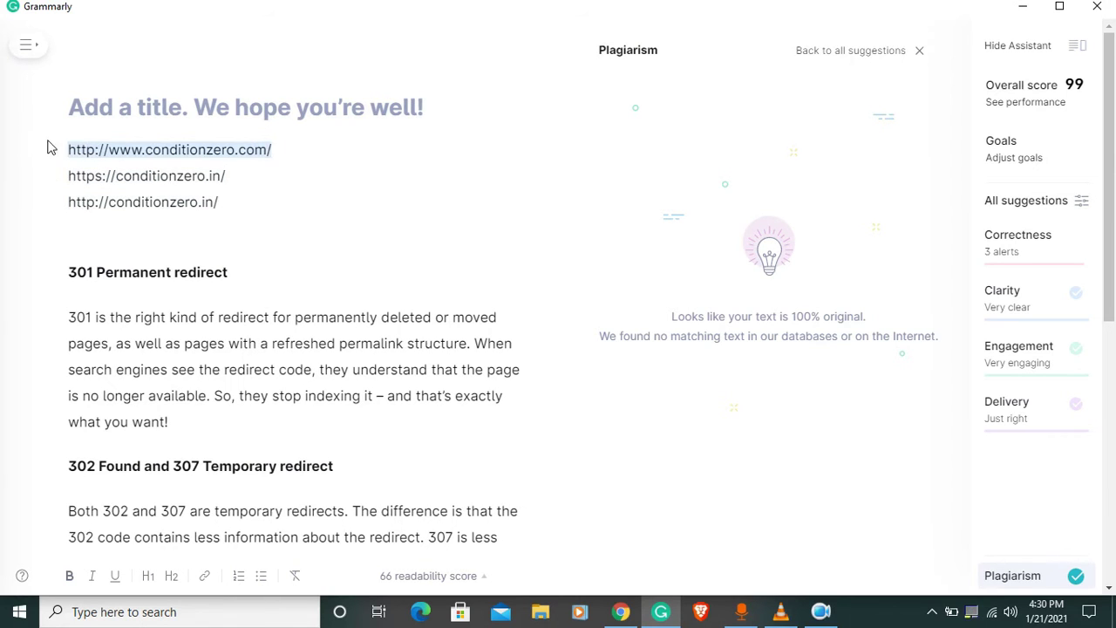
left_click(241, 184)
left_click_drag(237, 185, 109, 181)
left_click(296, 156)
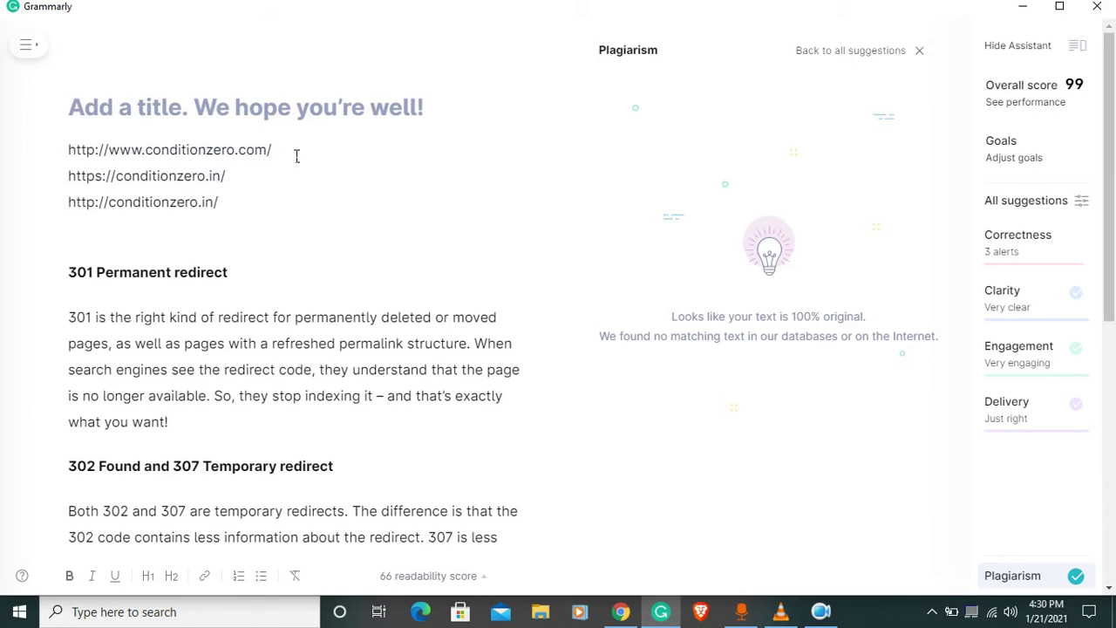
left_click_drag(287, 159, 157, 150)
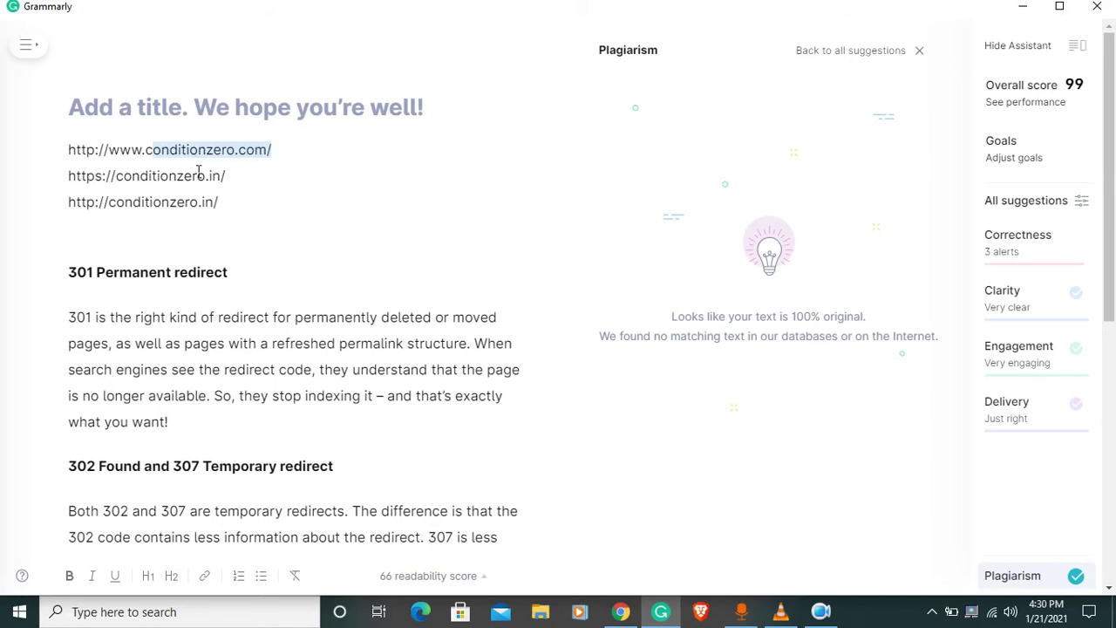
left_click(246, 206)
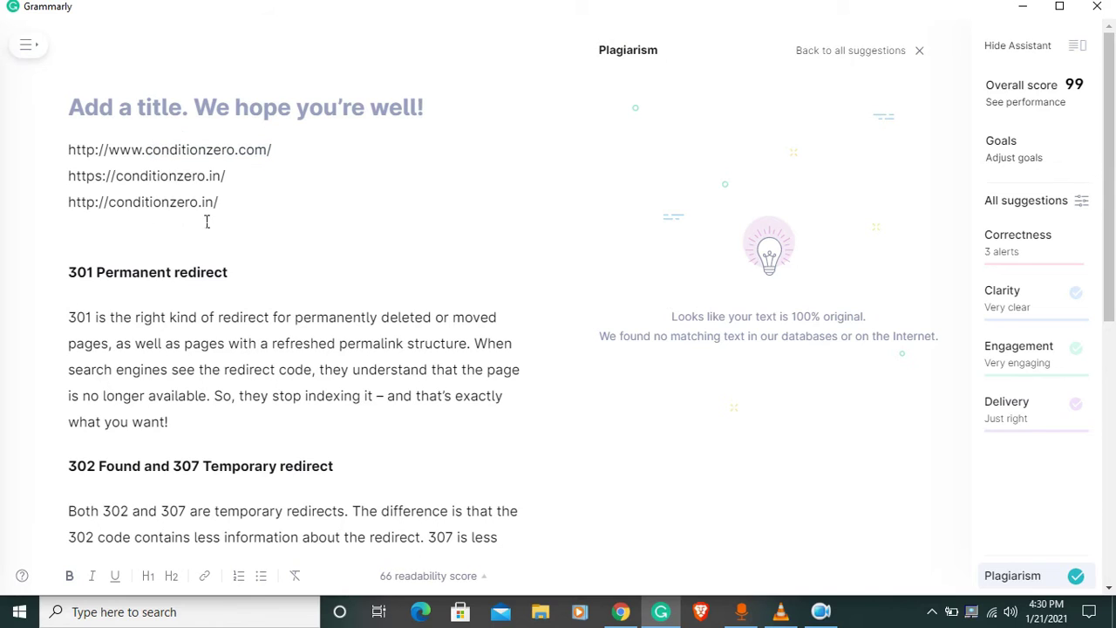
left_click_drag(229, 206, 40, 207)
left_click(241, 191)
left_click_drag(223, 208, 248, 204)
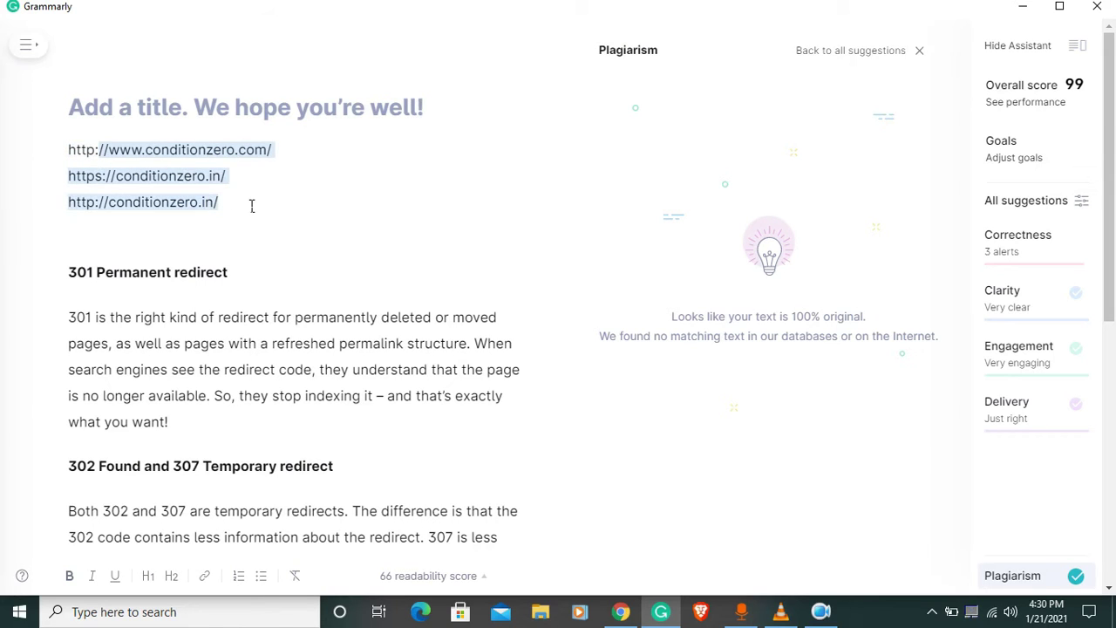
left_click(258, 207)
left_click_drag(259, 185, 45, 177)
left_click(293, 157)
left_click_drag(293, 157, 84, 155)
left_click(238, 213)
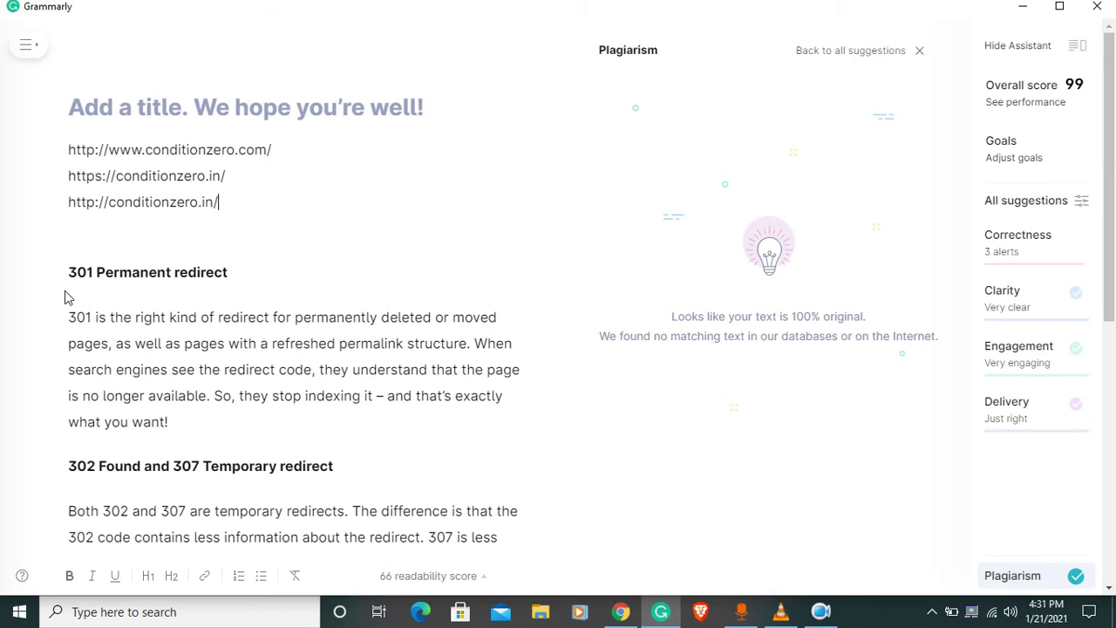
left_click_drag(100, 281, 35, 275)
left_click_drag(245, 276, 96, 277)
left_click_drag(240, 181, 78, 178)
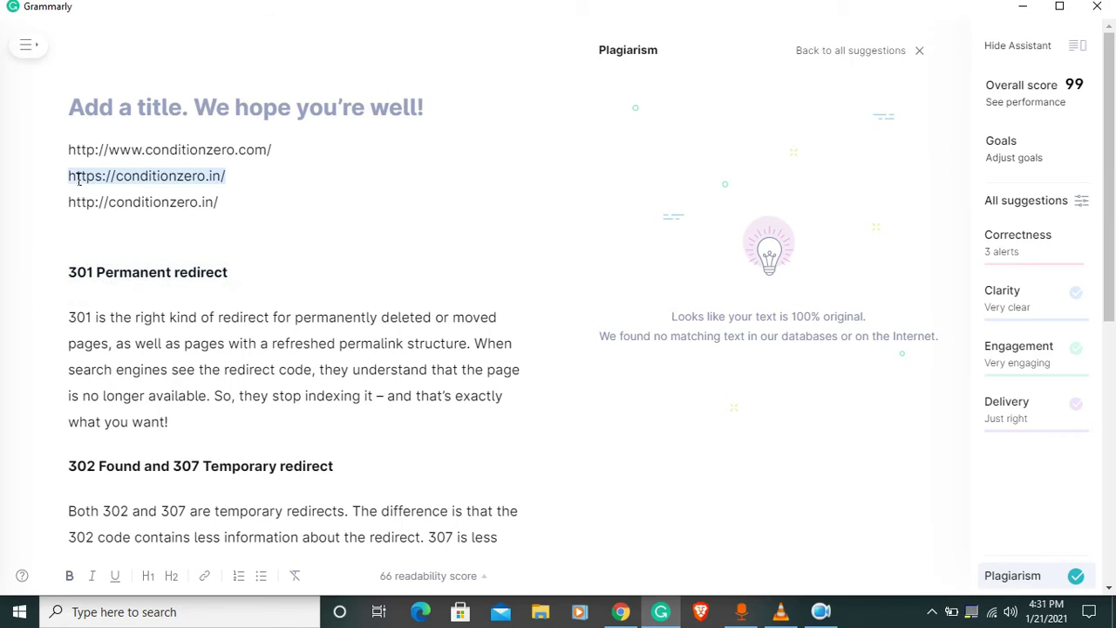
left_click(242, 181)
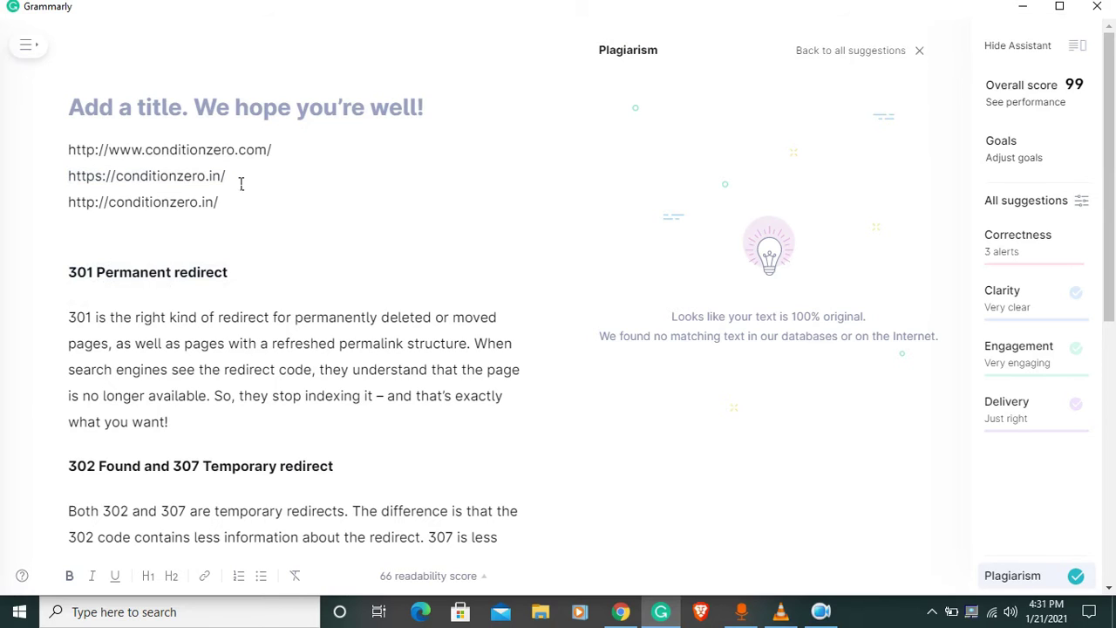
left_click_drag(231, 185, 56, 179)
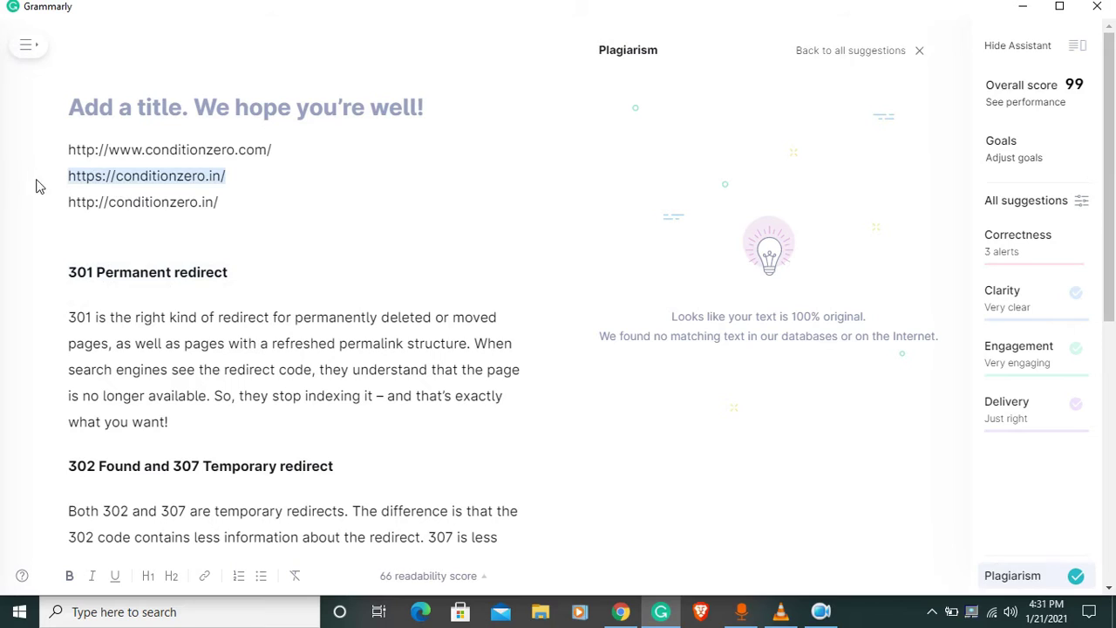
left_click(237, 185)
scroll(197, 334, "down", 2)
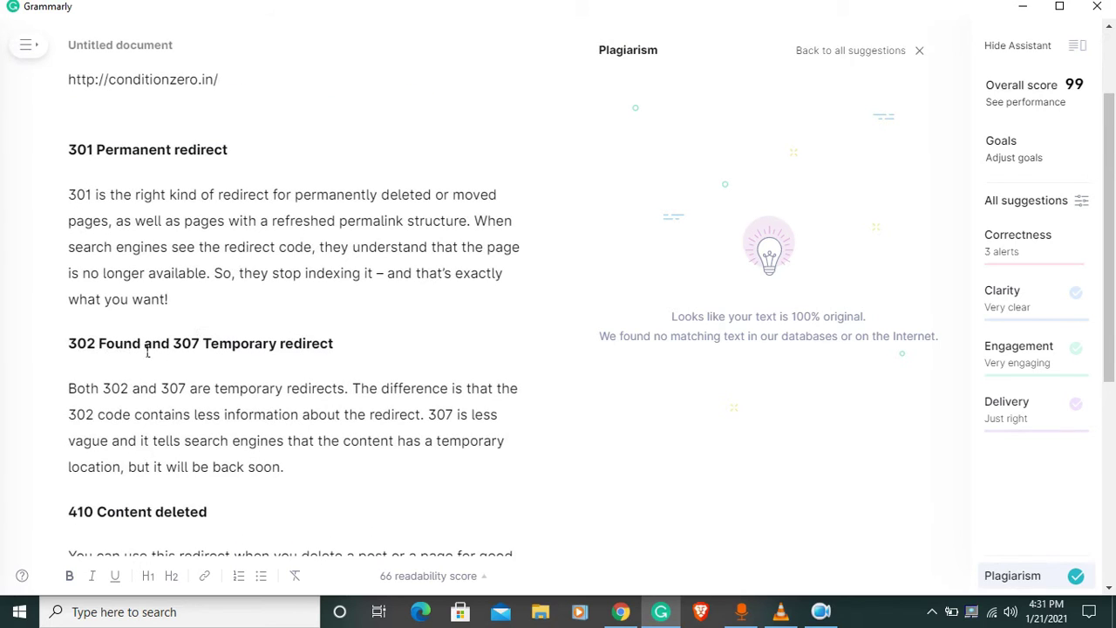
left_click_drag(374, 346, 57, 356)
scroll(234, 139, "up", 2)
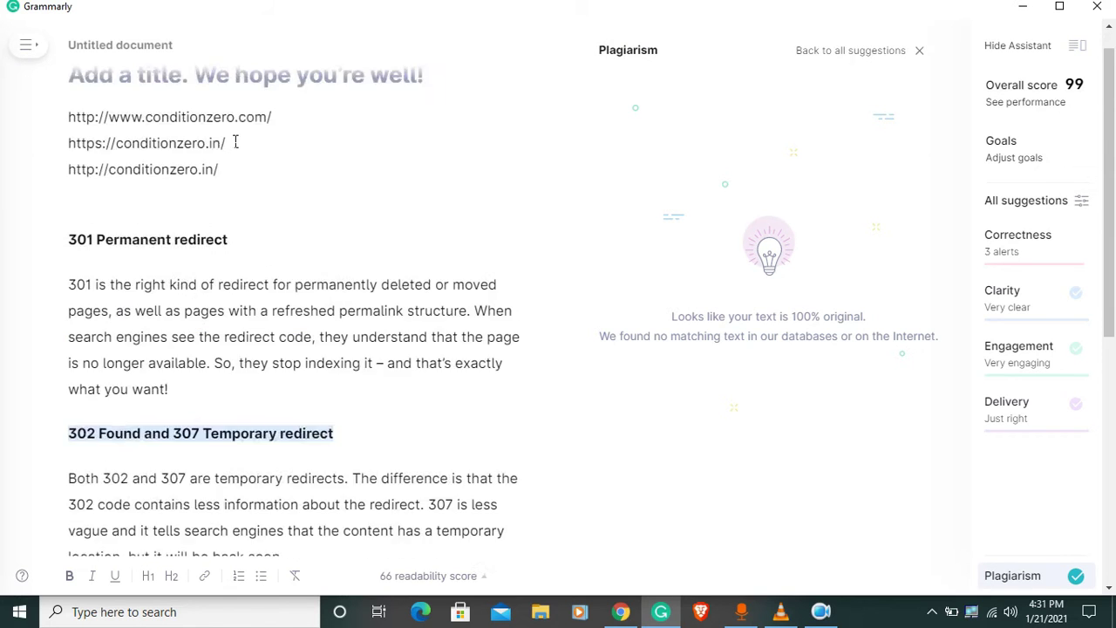
scroll(222, 174, "up", 1)
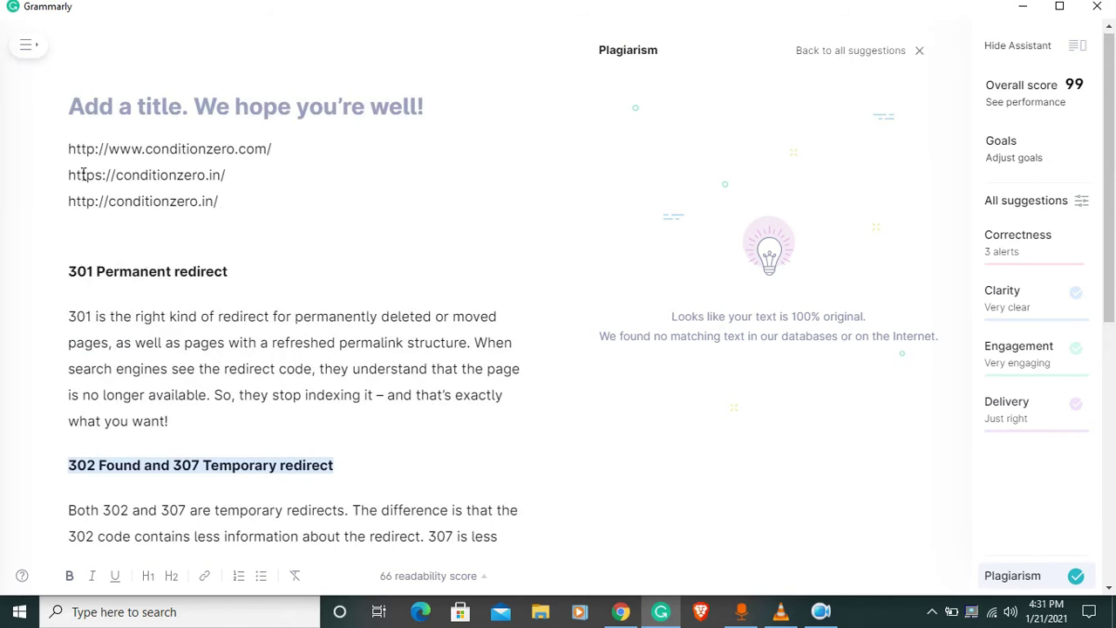
left_click_drag(232, 209, 66, 202)
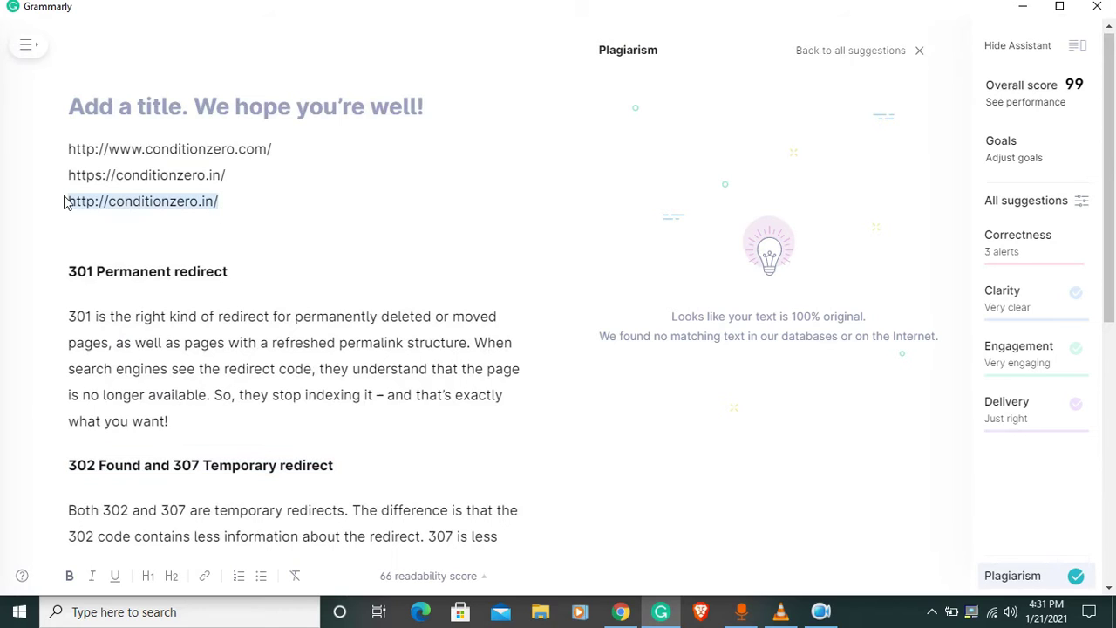
left_click(254, 204)
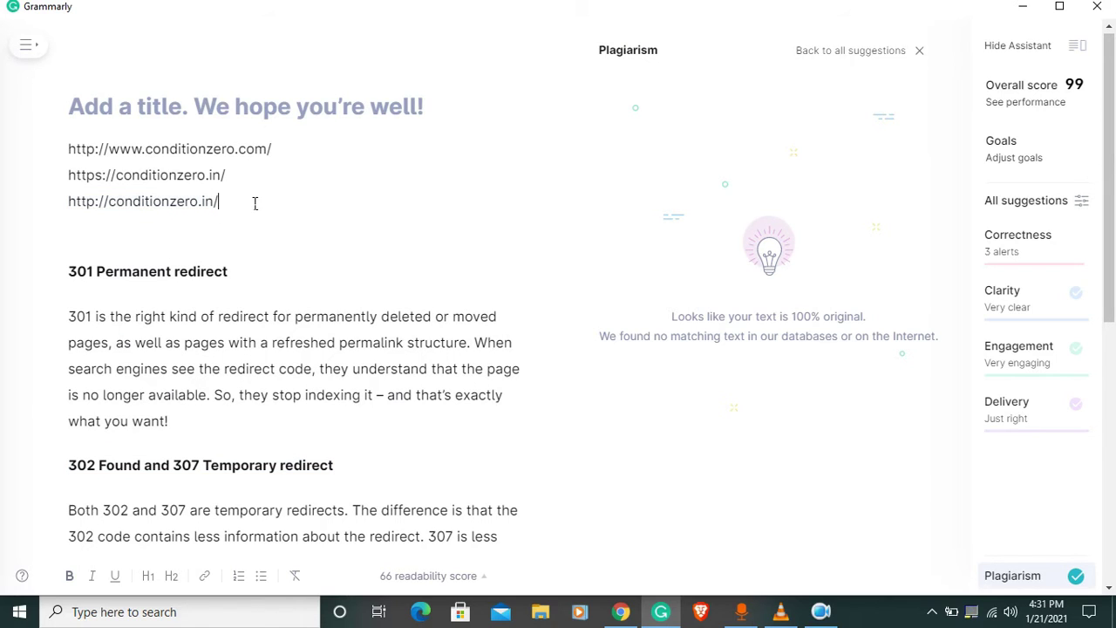
left_click_drag(230, 209, 79, 213)
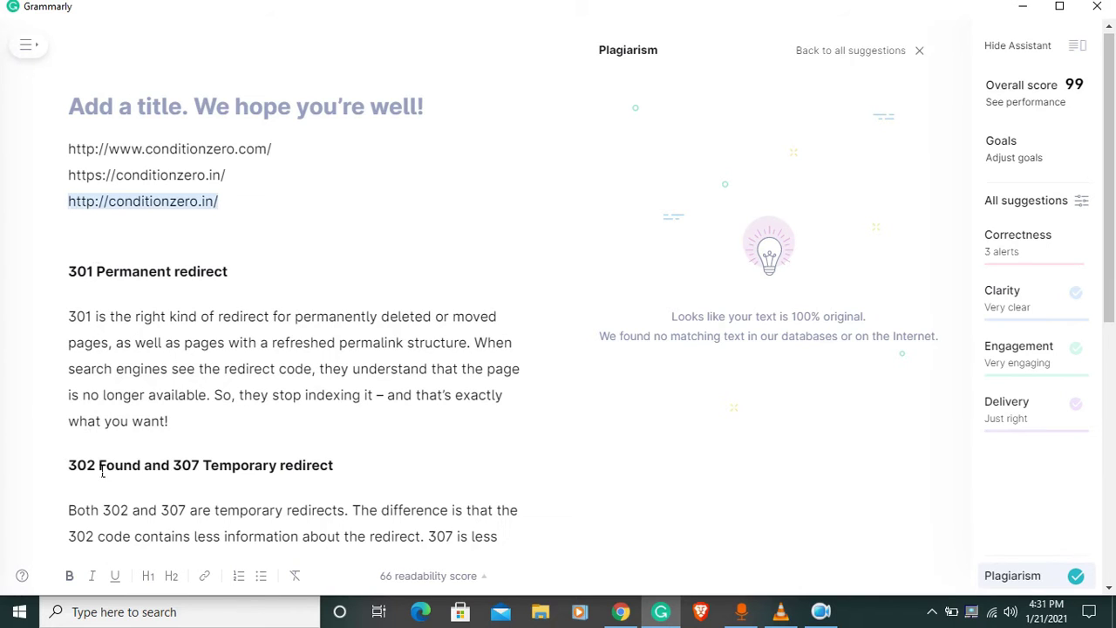
left_click(229, 204)
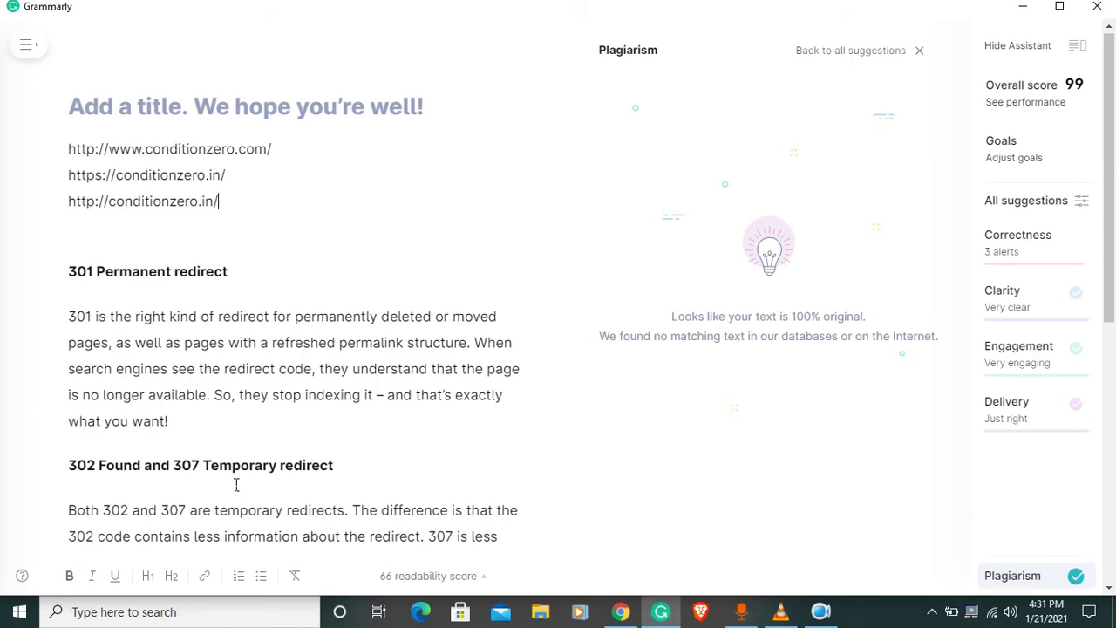
left_click_drag(218, 206, 79, 214)
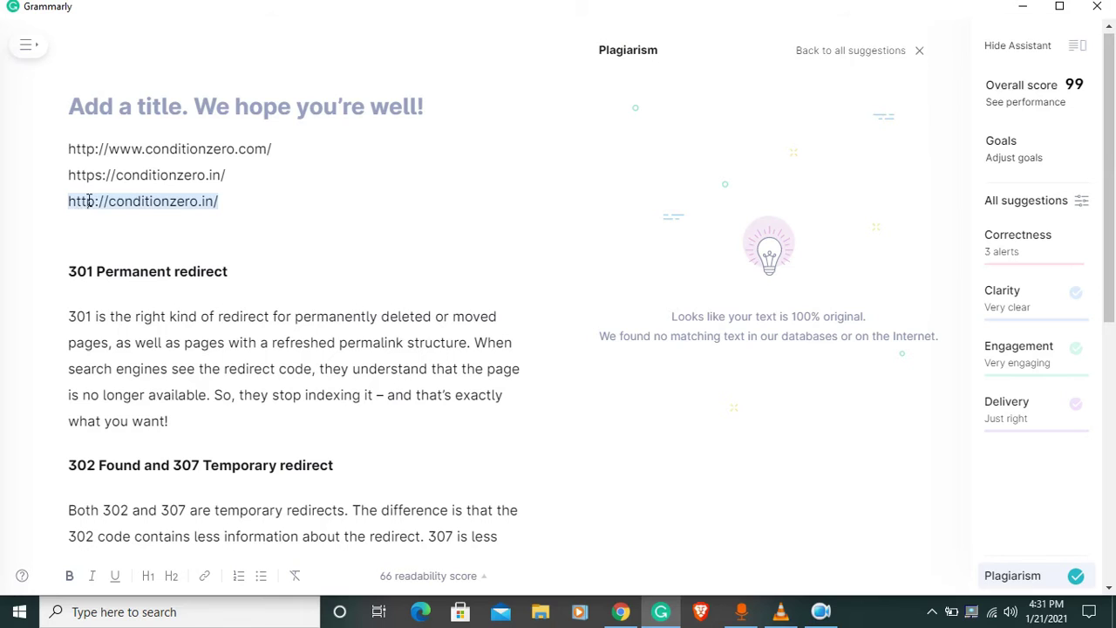
left_click(211, 202)
left_click_drag(235, 177, 101, 176)
left_click_drag(201, 187, 61, 181)
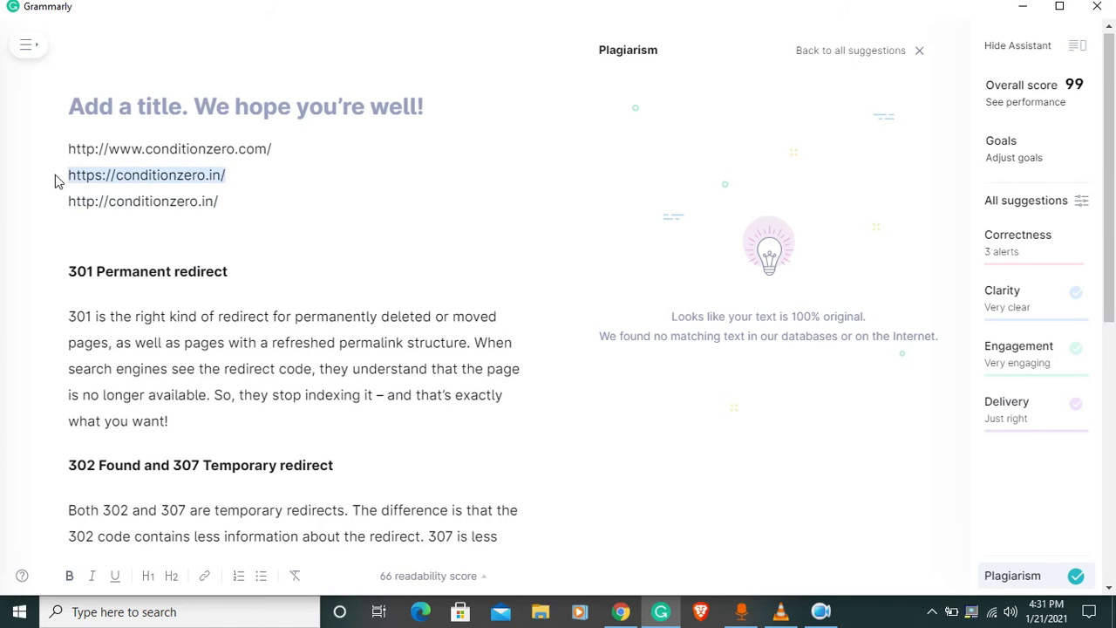
scroll(138, 282, "down", 2)
scroll(138, 281, "down", 3)
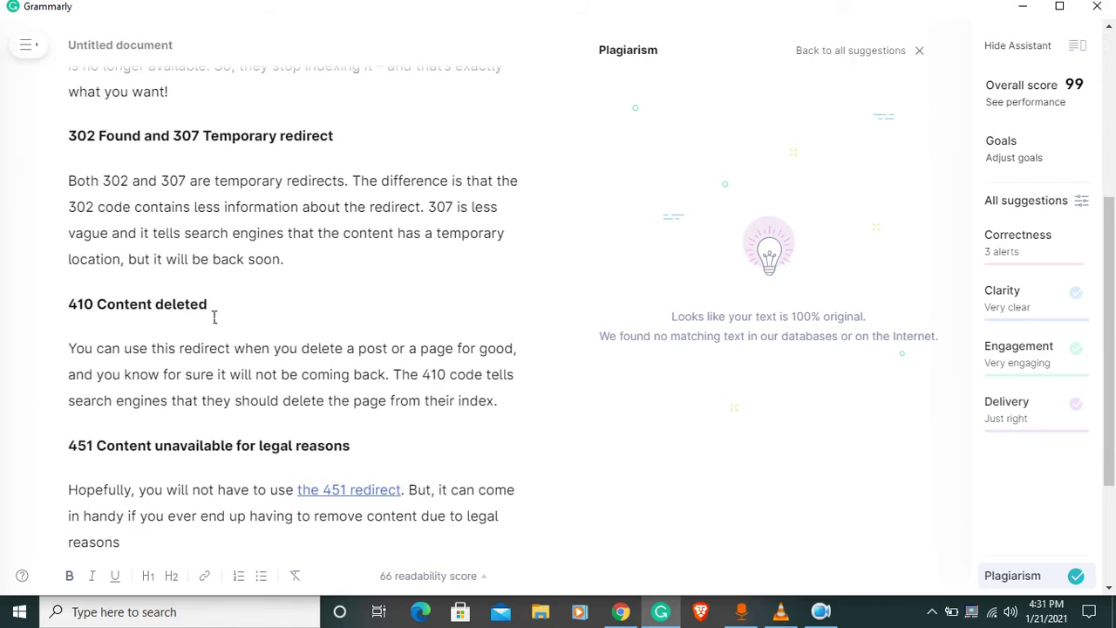
left_click_drag(214, 310, 70, 312)
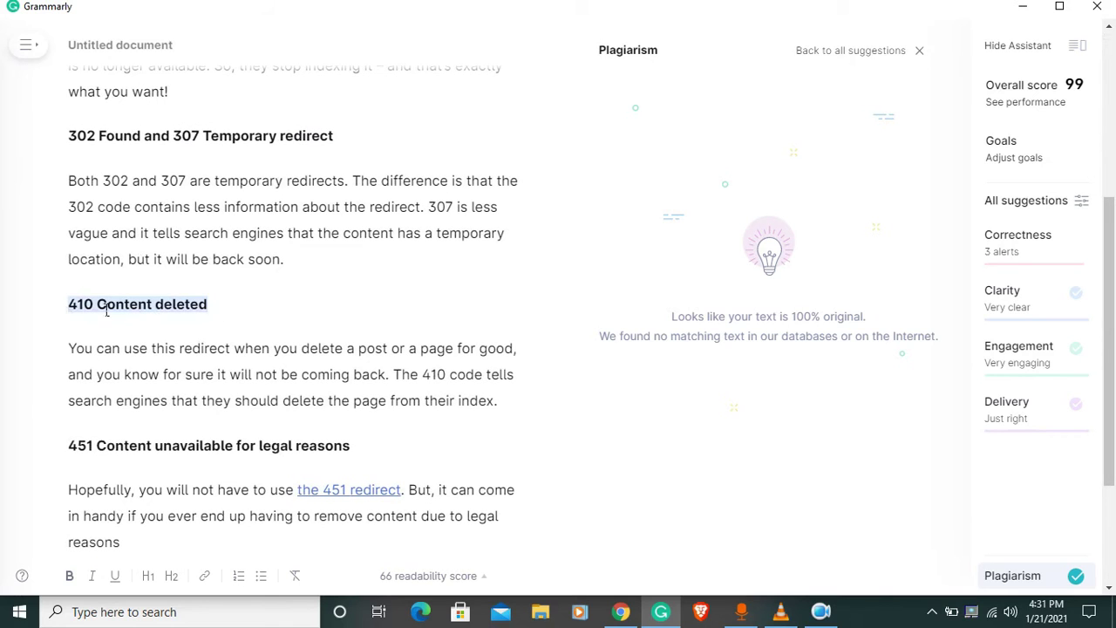
- Highlight the "410 Content deleted" heading to point out this redirect type
left_click(103, 312)
left_click_drag(104, 312, 76, 303)
left_click(255, 305)
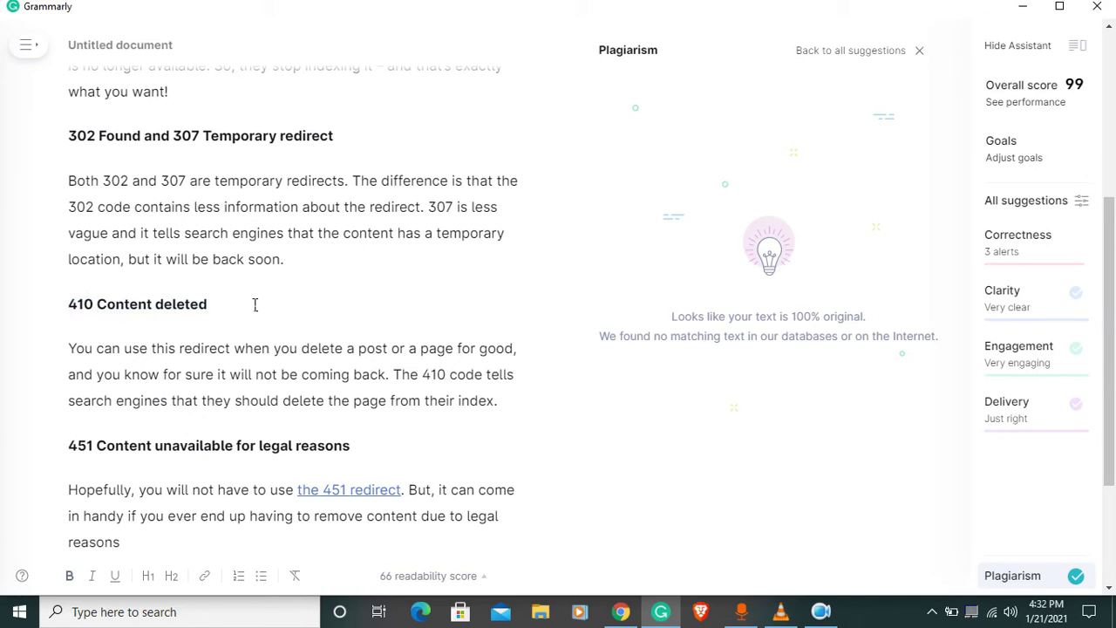
scroll(237, 320, "down", 1)
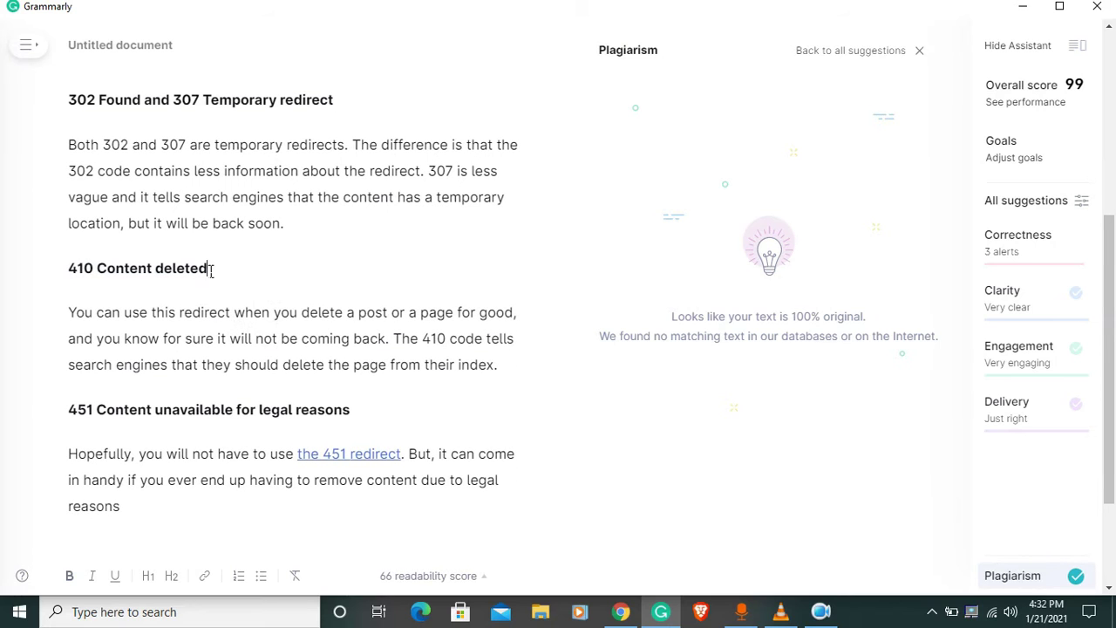
left_click_drag(225, 280, 41, 277)
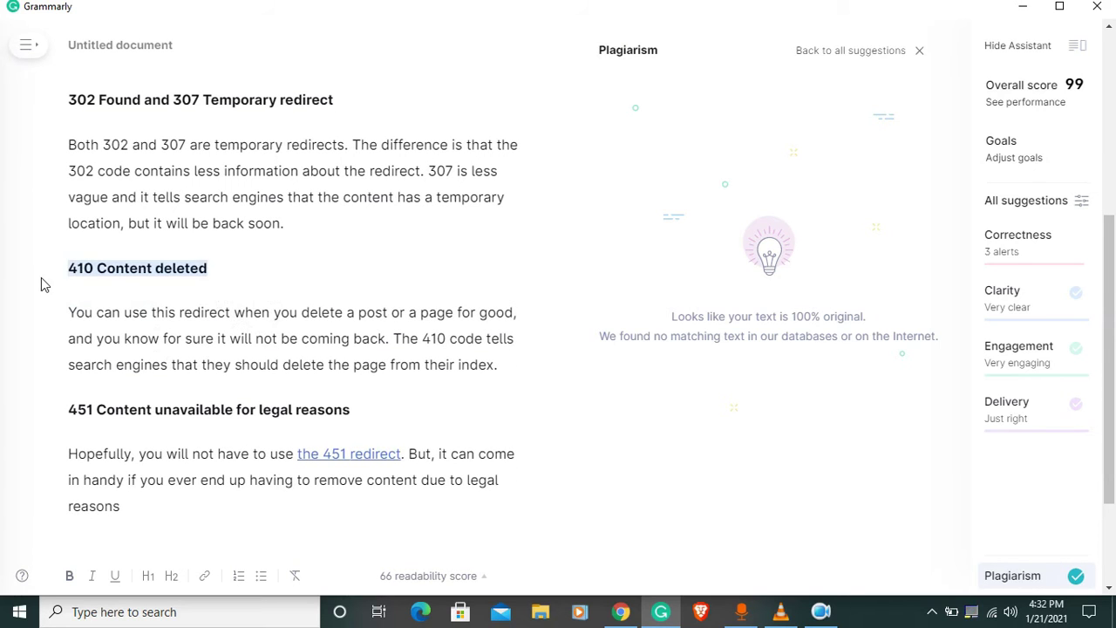
- Add the line "404 page not found" directly beneath the "410 Content deleted" heading and highlight it
left_click(290, 271)
scroll(290, 271, "down", 2)
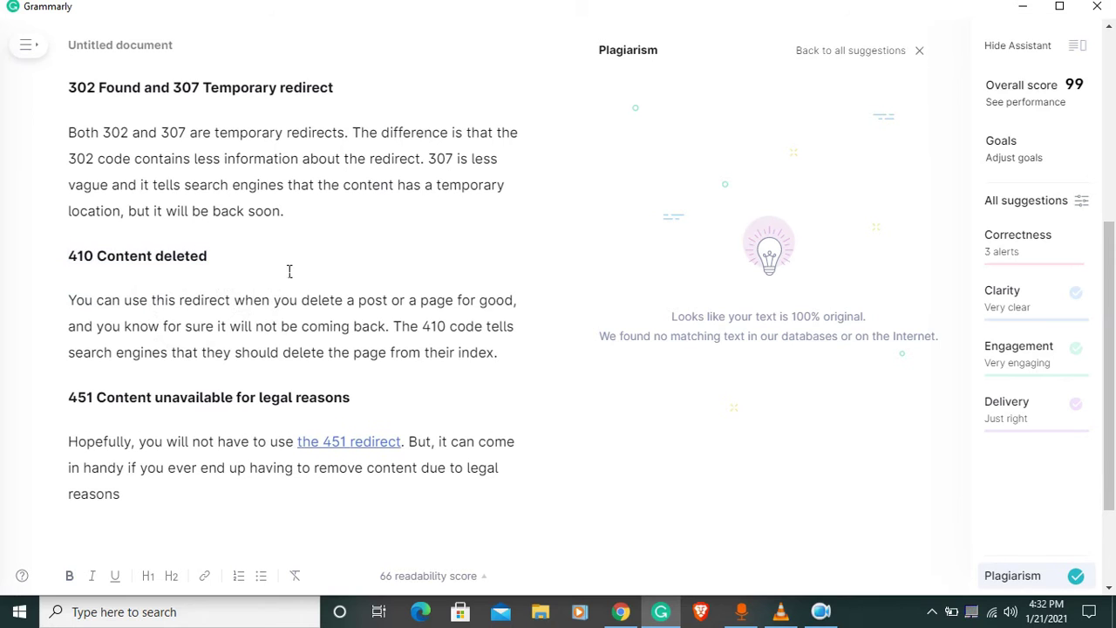
key("Return")
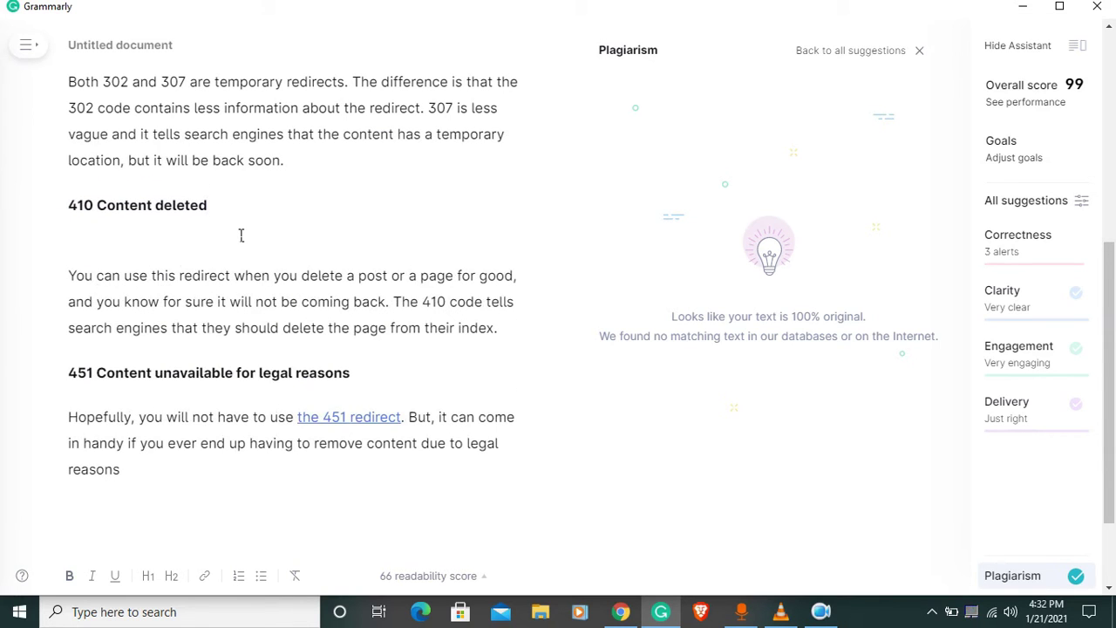
type("404 ")
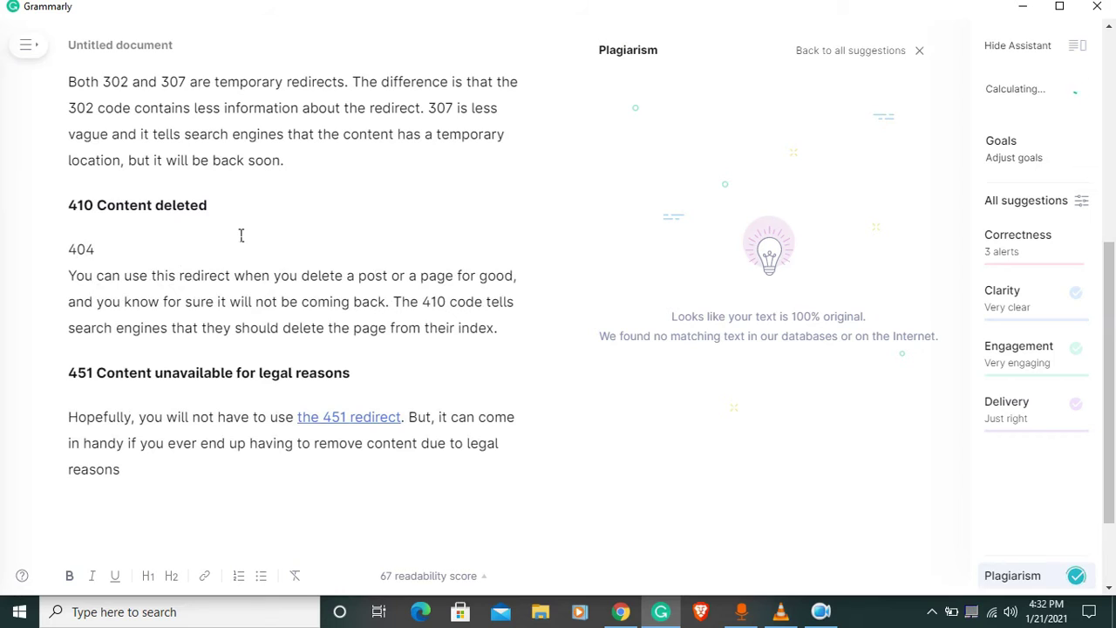
type(" page not foun")
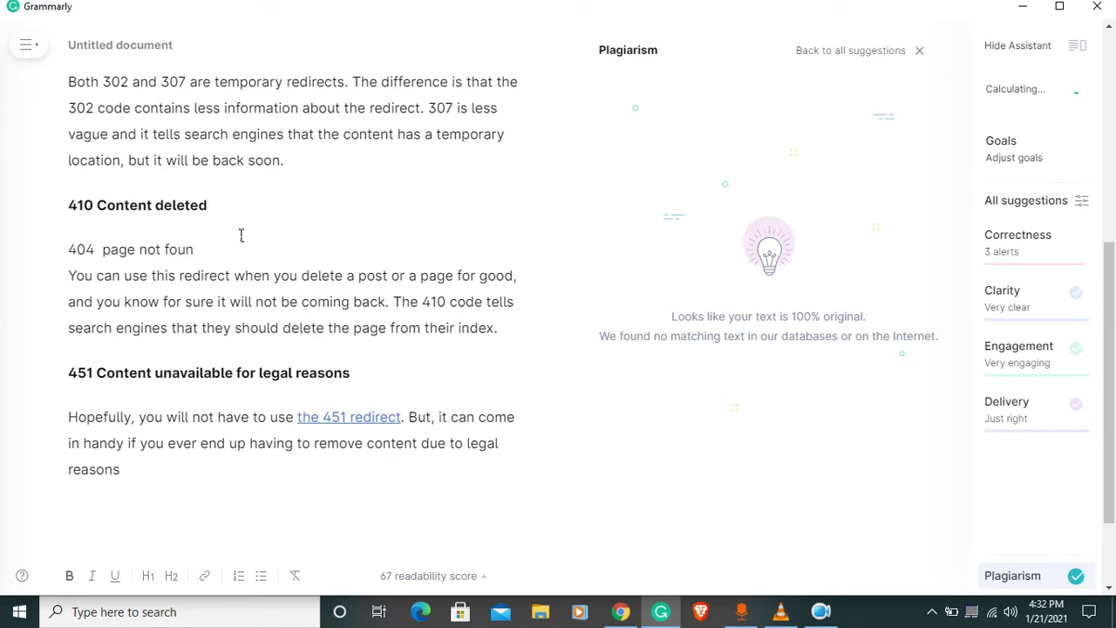
type("d")
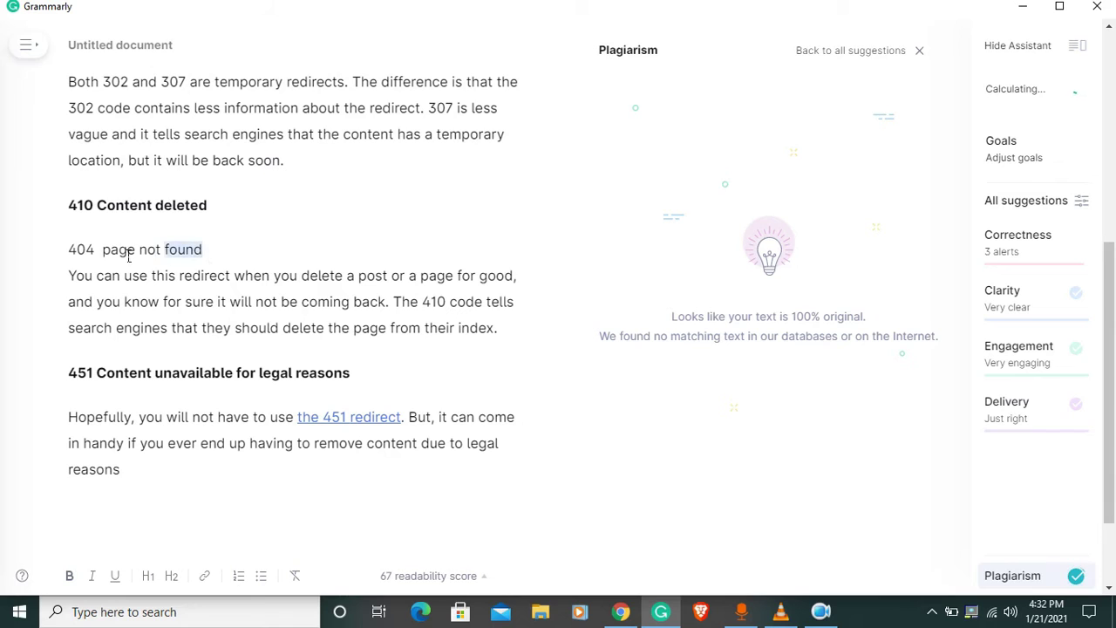
left_click_drag(201, 249, 33, 255)
left_click(259, 245)
- Highlight the code, "Content unavailable" and "for legal reasons" portions of the 451 heading in turn
left_click(103, 374)
left_click_drag(96, 377, 64, 375)
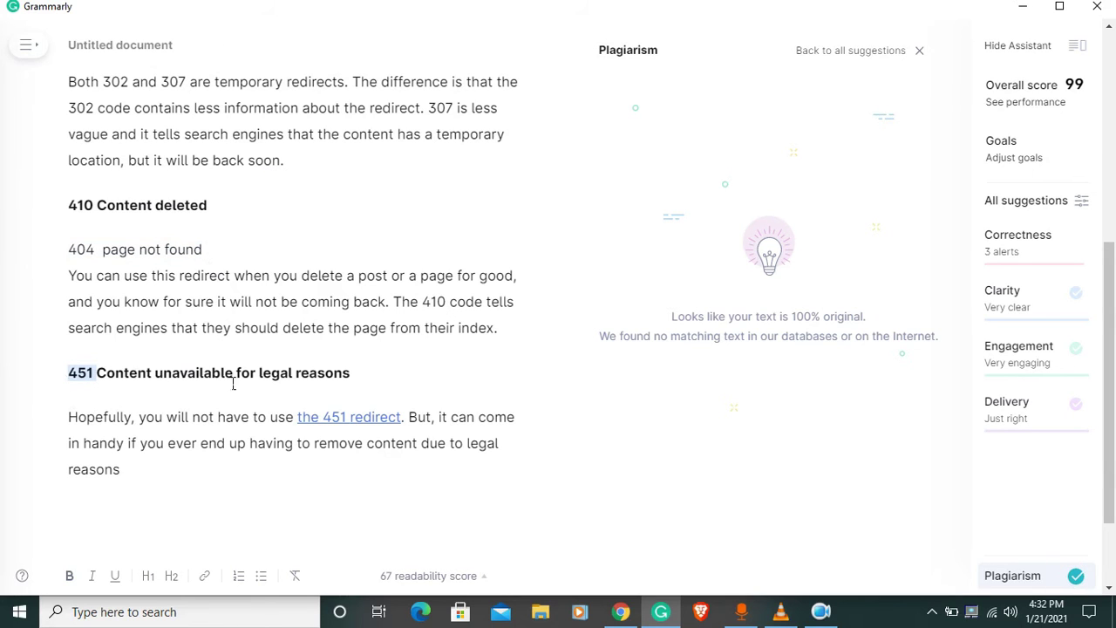
left_click_drag(235, 376, 124, 377)
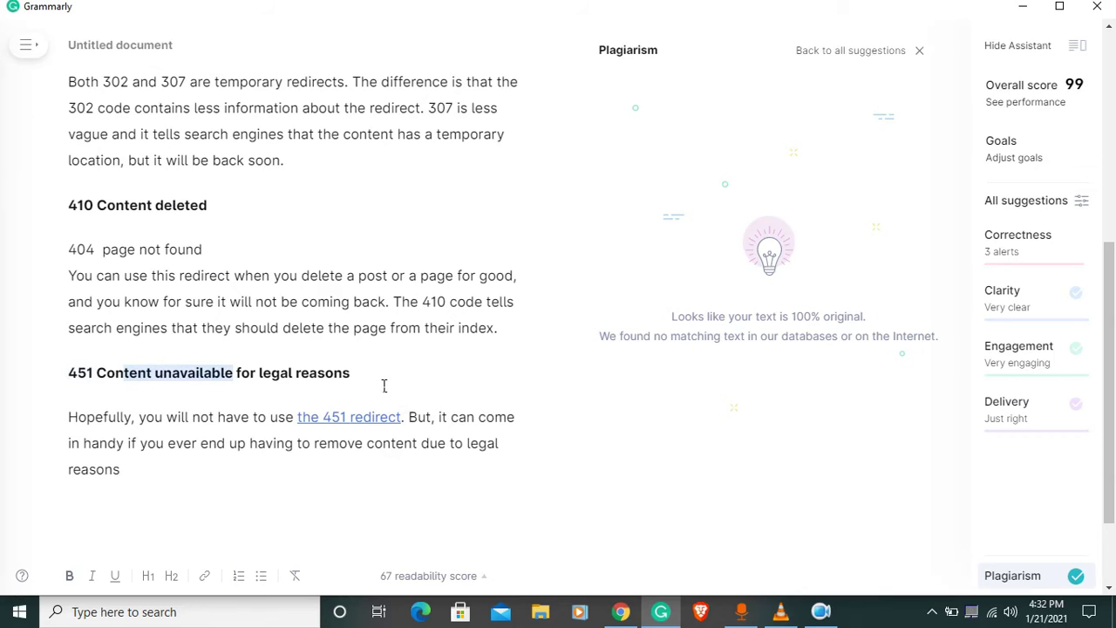
left_click_drag(383, 385, 232, 381)
left_click(137, 486)
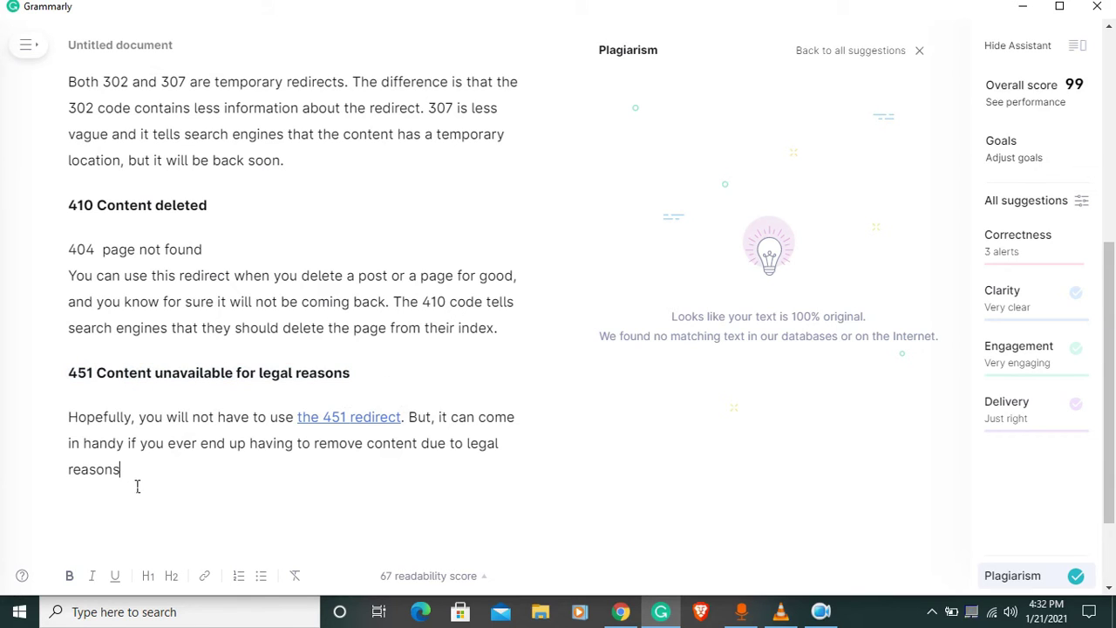
- Highlight the explanatory paragraph on the 451 redirect, including its "451 Content unavailable for legal reasons" heading
left_click_drag(122, 473, 66, 424)
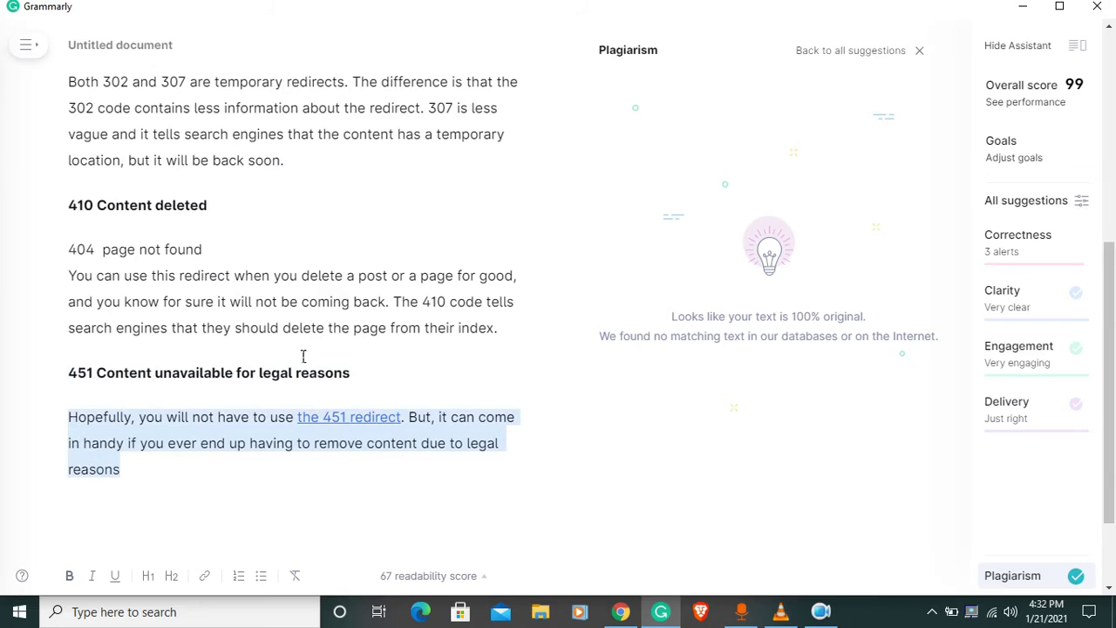
left_click(148, 422)
left_click_drag(149, 422, 174, 480)
left_click(152, 477)
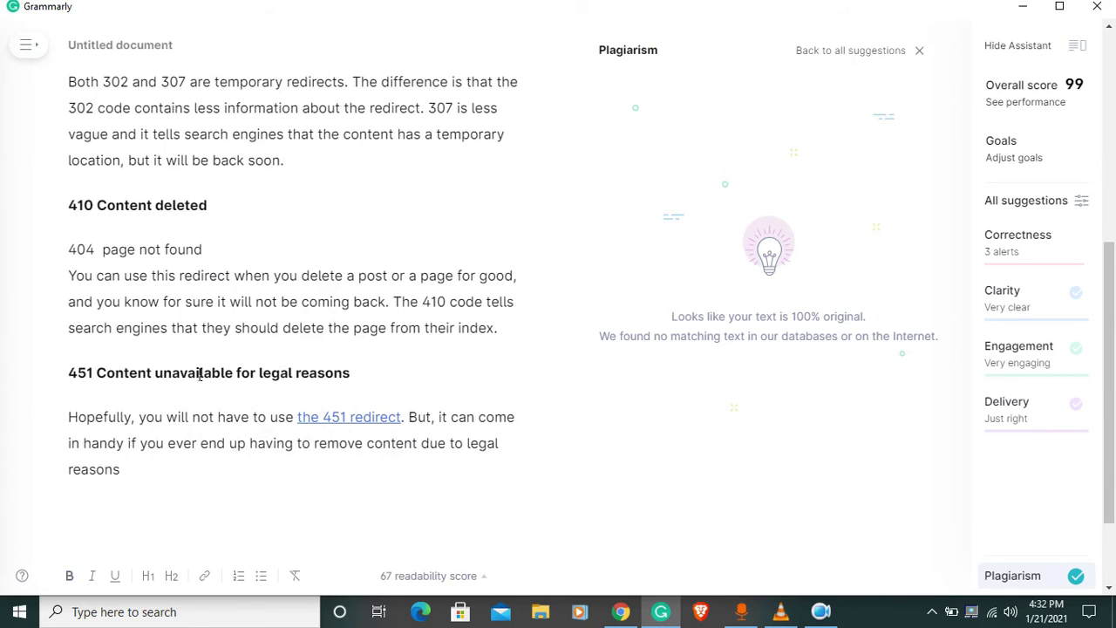
left_click_drag(130, 483, 48, 407)
left_click(154, 477)
left_click_drag(148, 414, 10, 394)
left_click(146, 486)
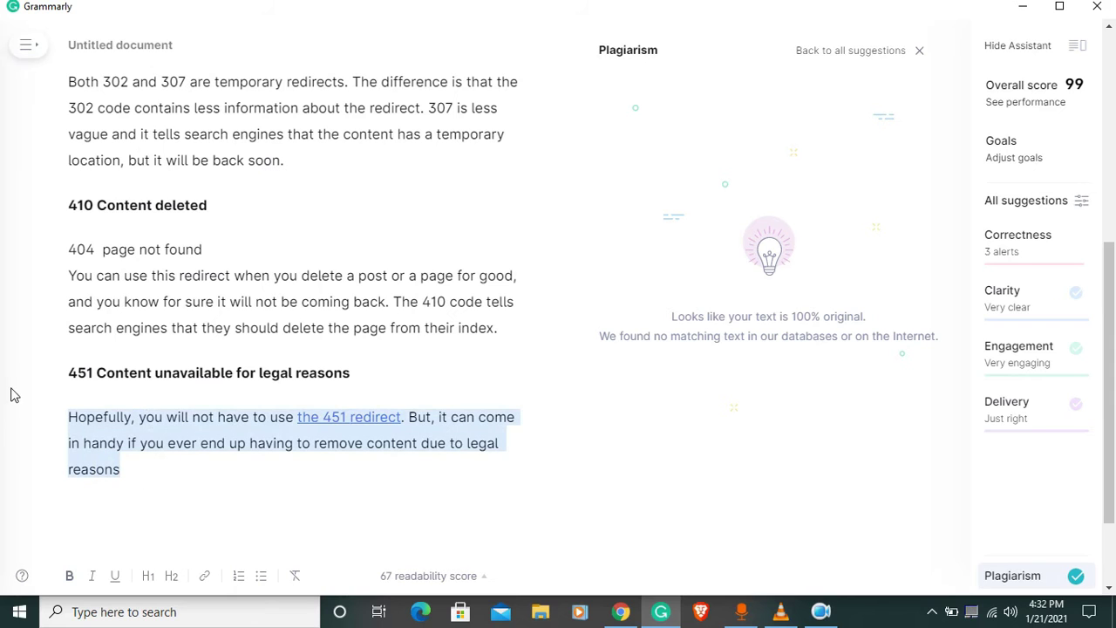
left_click(181, 457)
left_click_drag(133, 478, 59, 385)
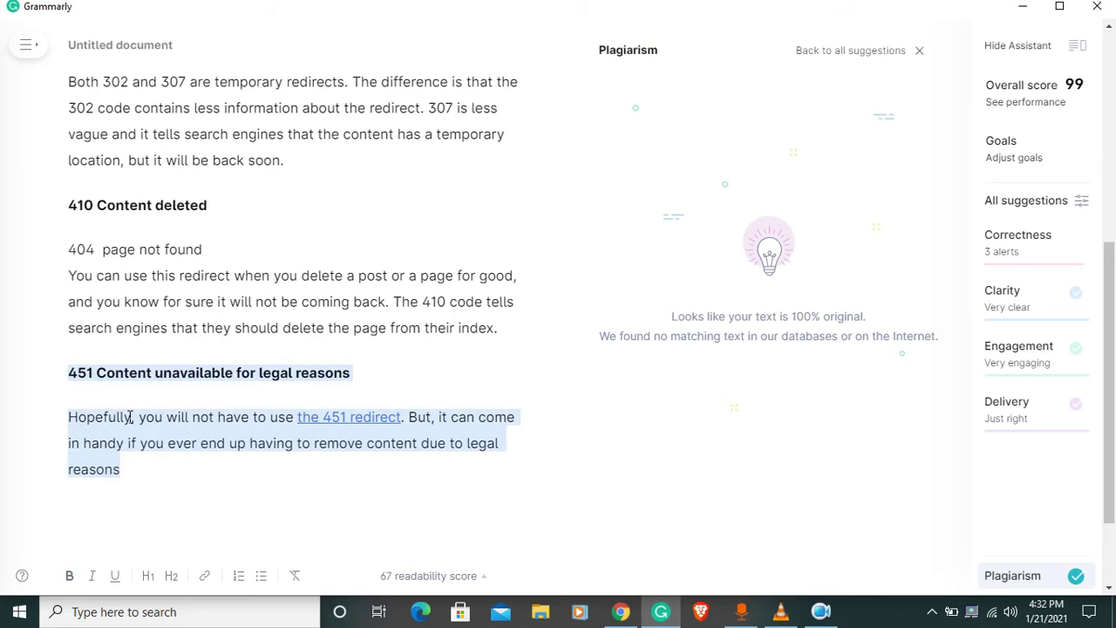
left_click(352, 471)
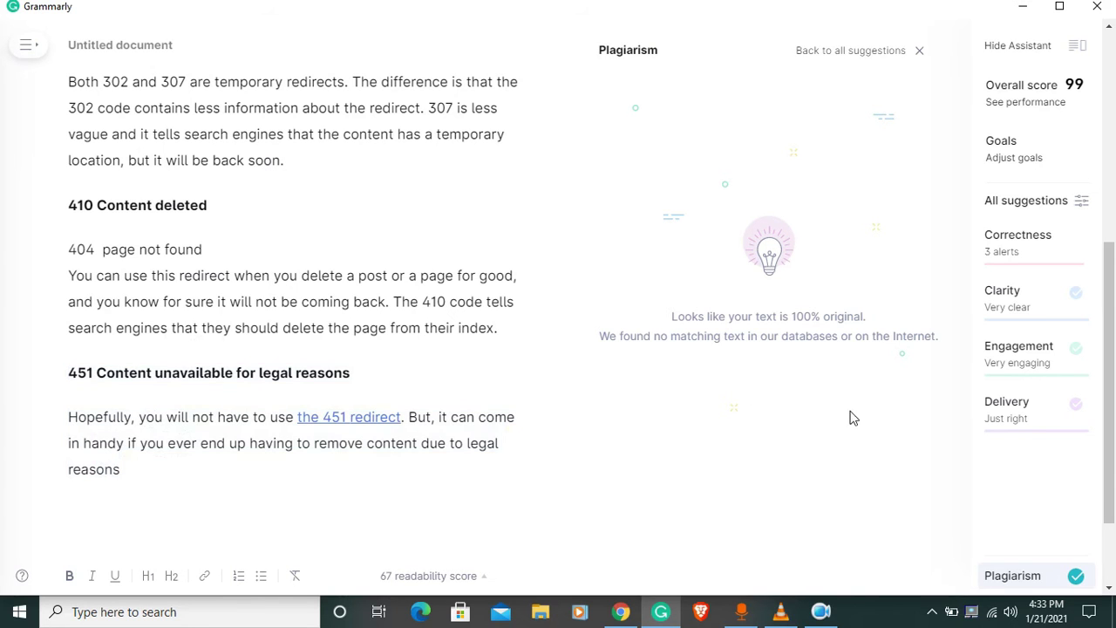
scroll(340, 301, "up", 5)
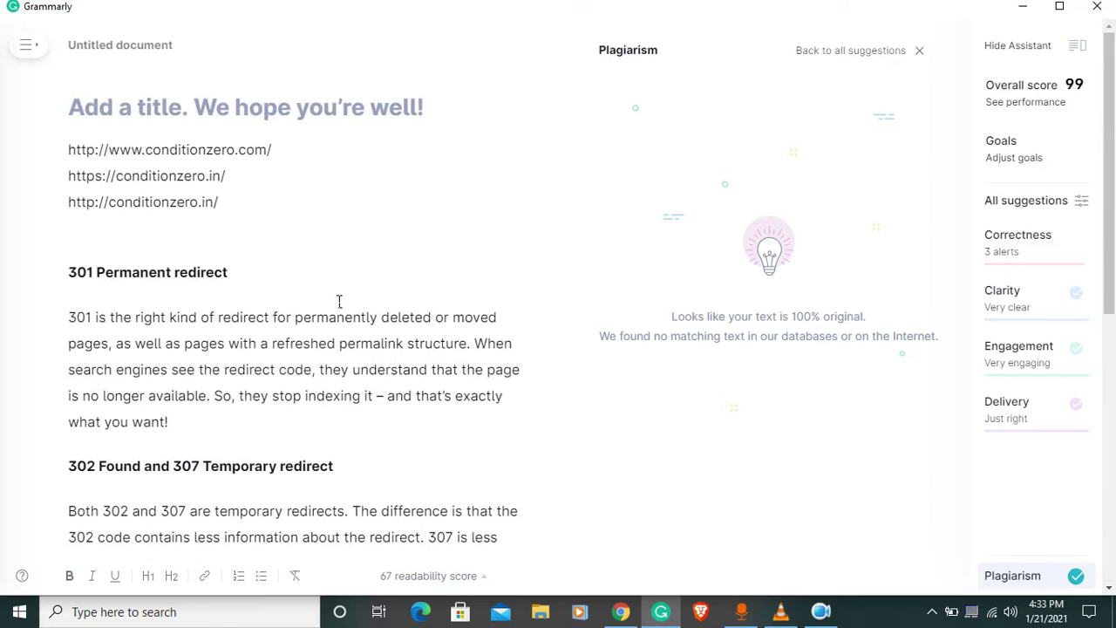
scroll(340, 301, "down", 2)
scroll(353, 299, "up", 2)
scroll(356, 300, "up", 1)
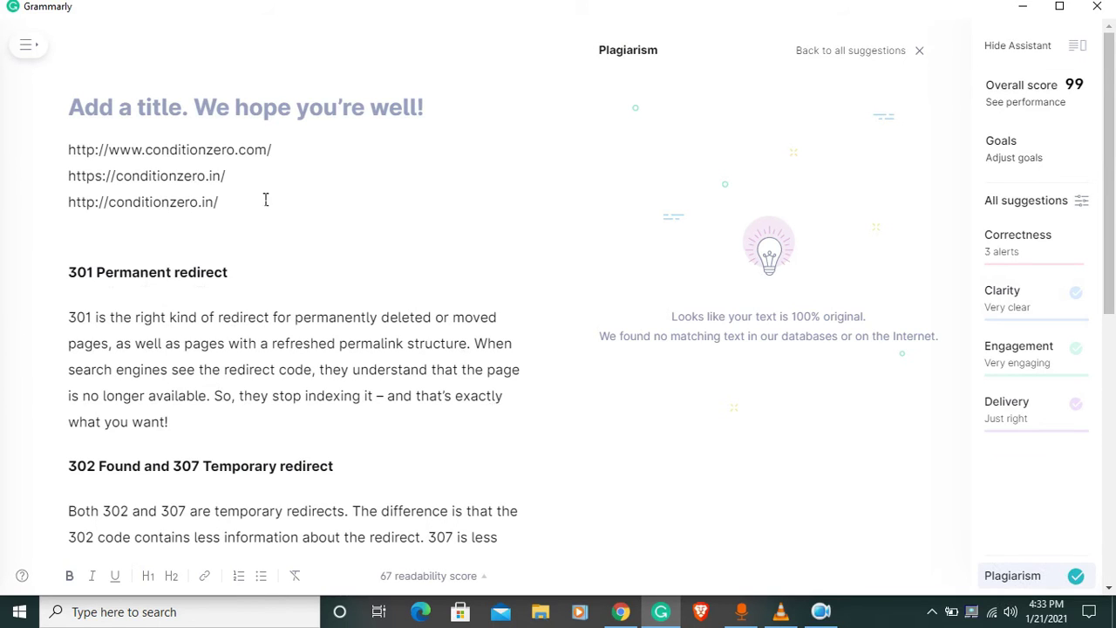
left_click_drag(250, 190, 98, 170)
left_click(223, 228)
left_click_drag(220, 205, 20, 153)
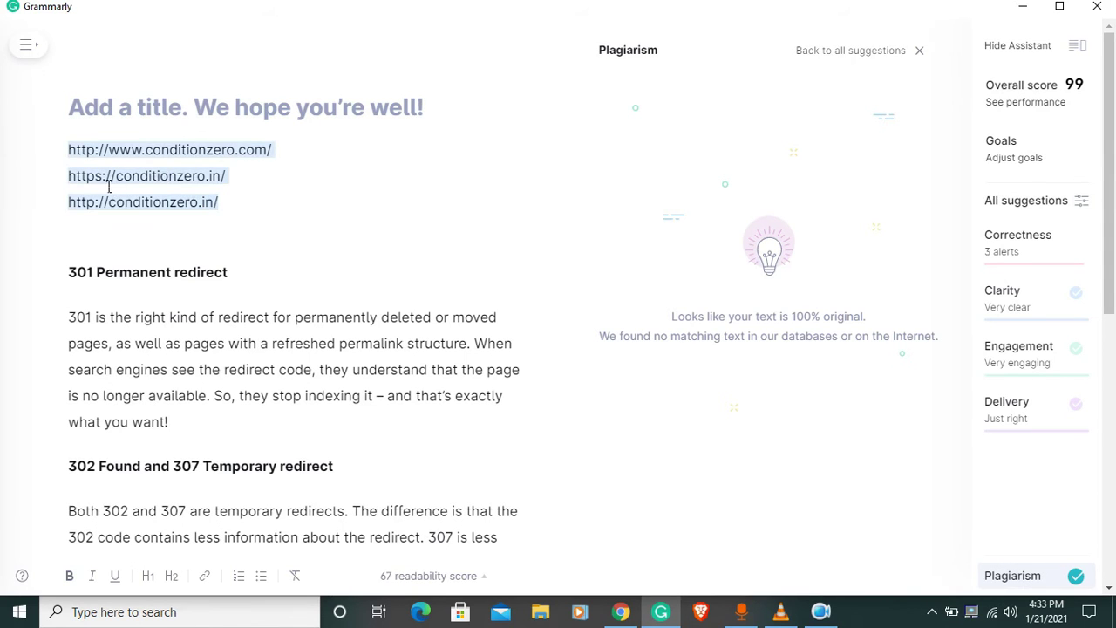
left_click(109, 187)
left_click(224, 179)
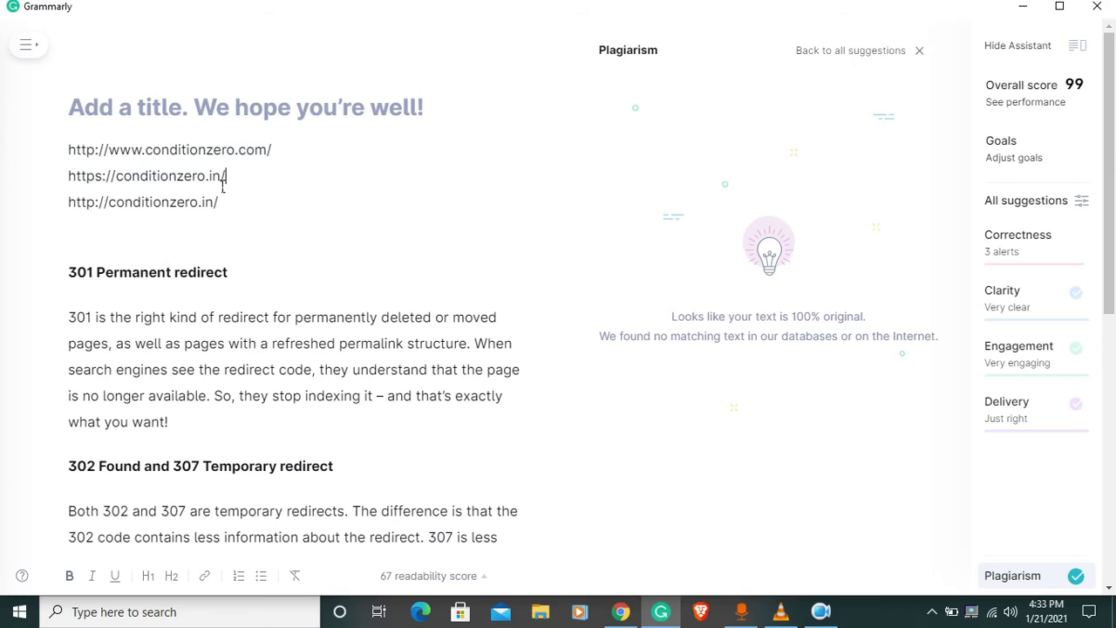
left_click_drag(240, 181, 63, 177)
left_click(284, 218)
- Switch to Chrome and open the General settings page in the conditionzero.in WordPress admin
left_click(620, 610)
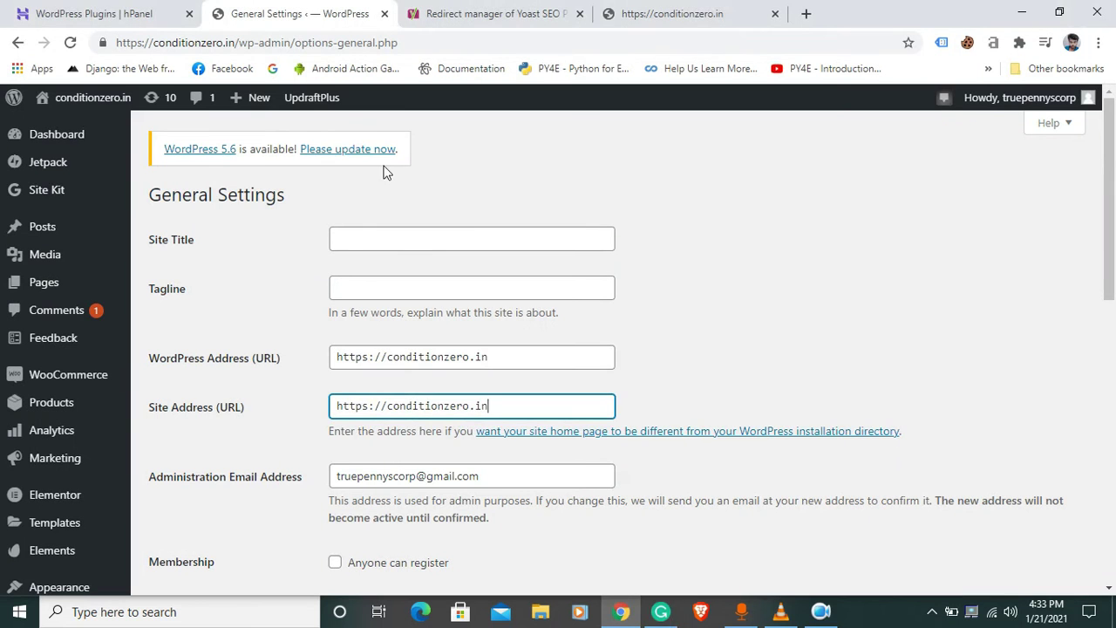
scroll(804, 226, "down", 1)
scroll(805, 226, "up", 1)
scroll(10, 470, "down", 1)
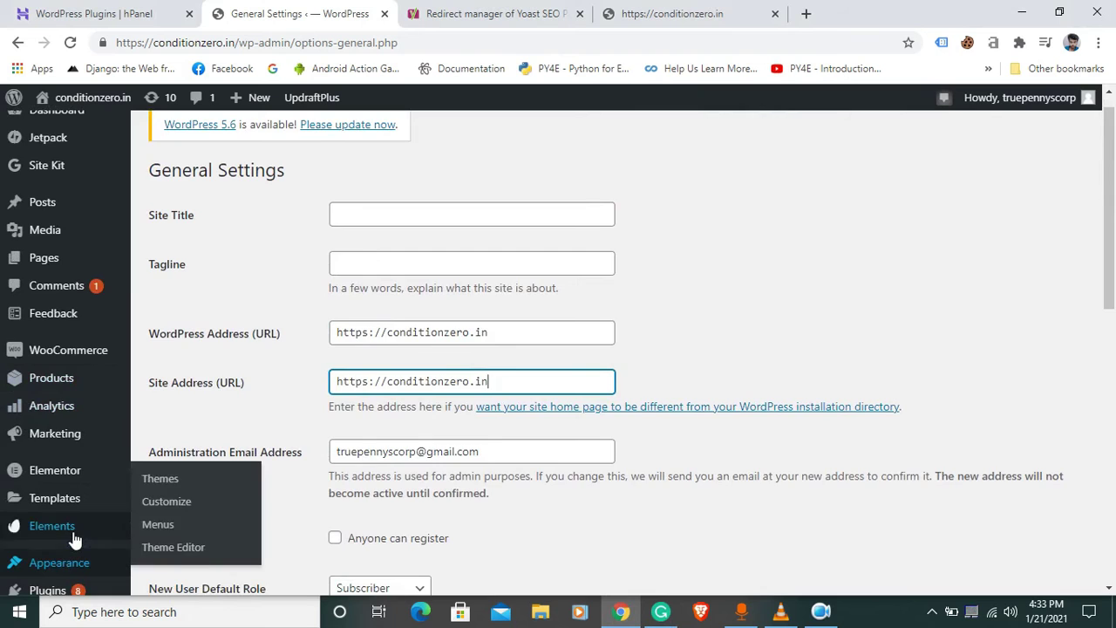
scroll(75, 541, "down", 3)
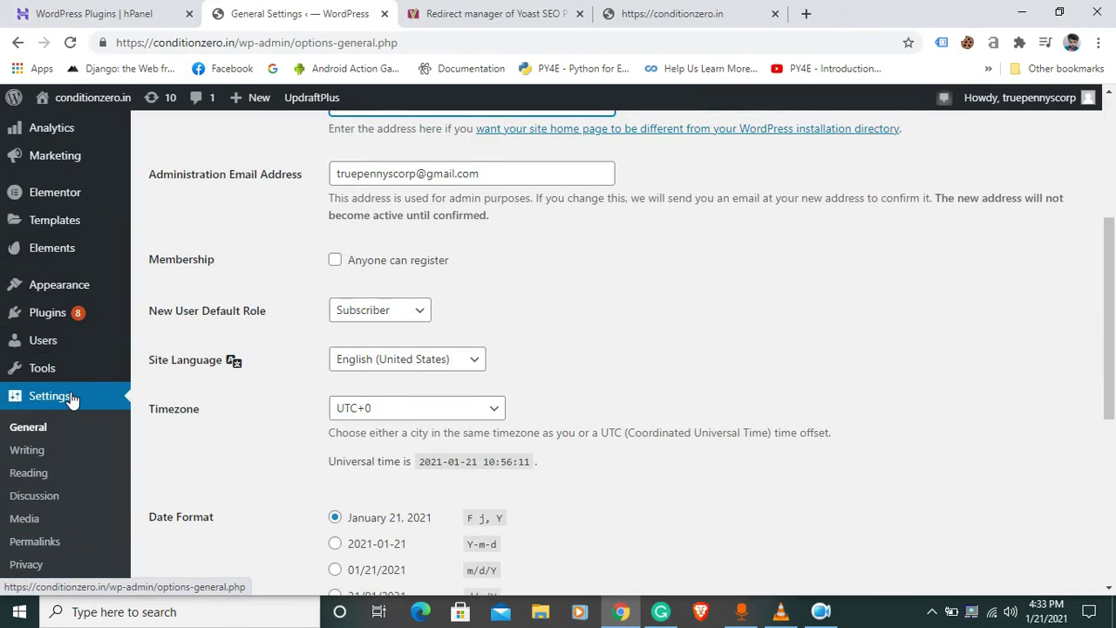
scroll(70, 398, "down", 2)
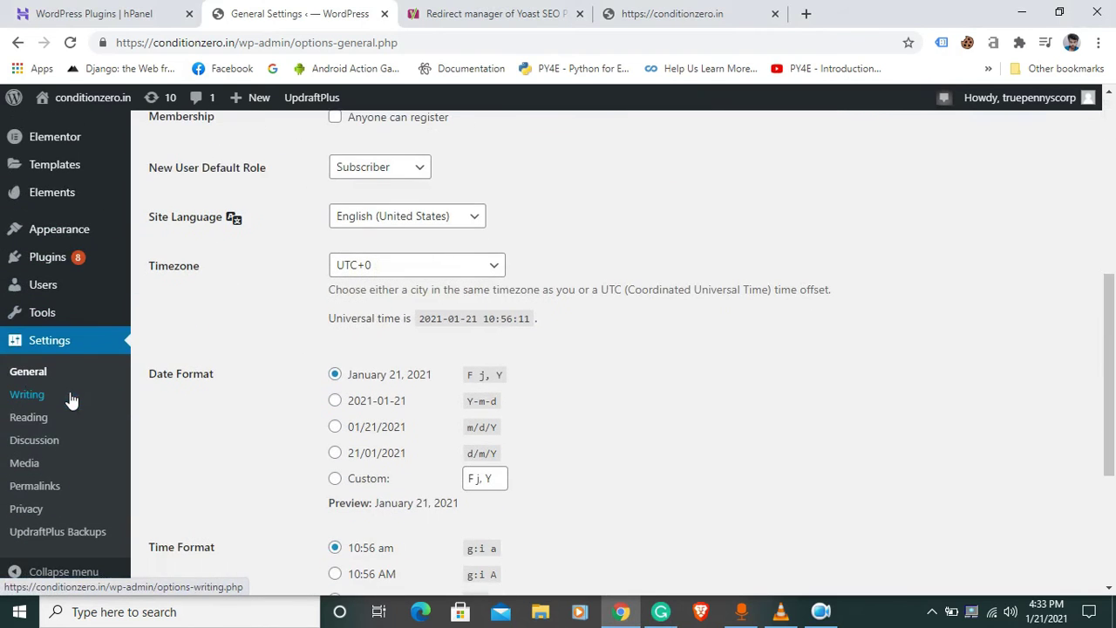
left_click(26, 371)
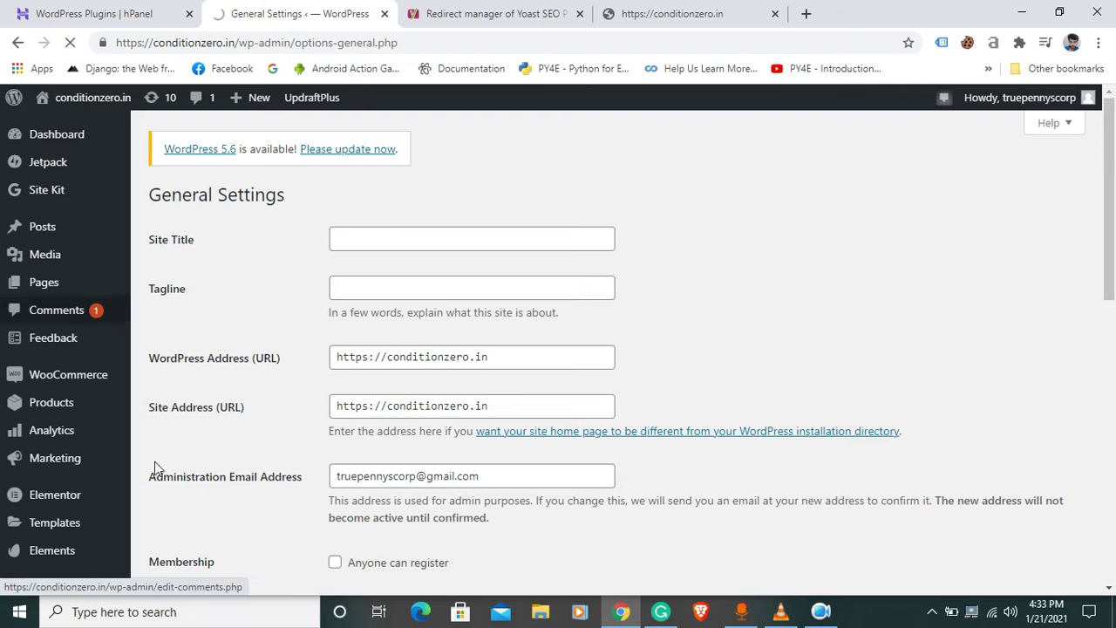
scroll(585, 335, "down", 3)
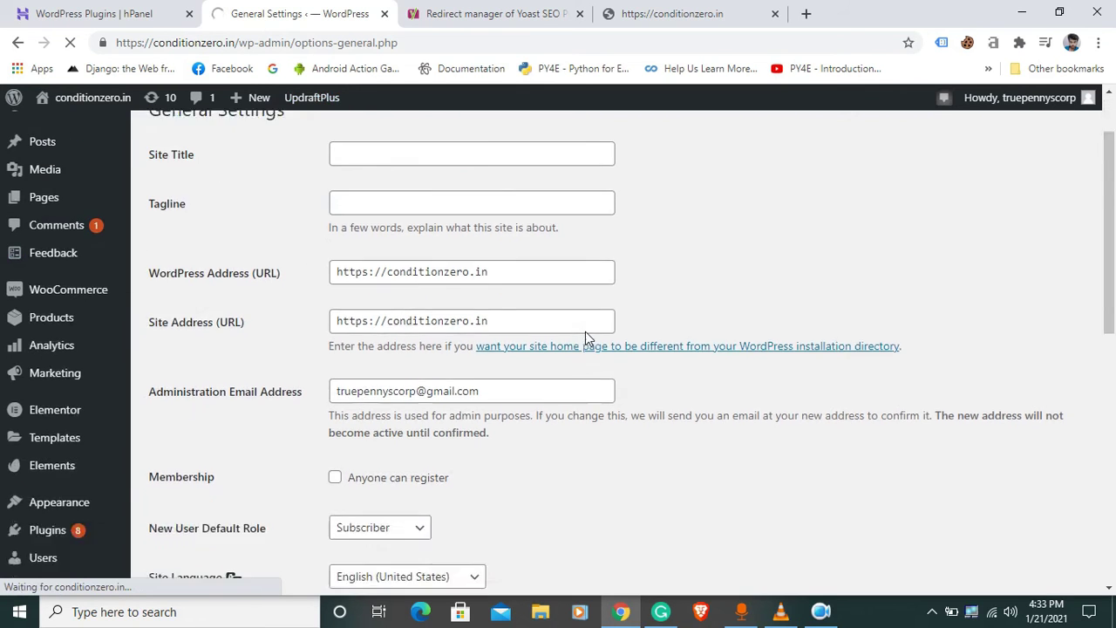
scroll(585, 336, "up", 2)
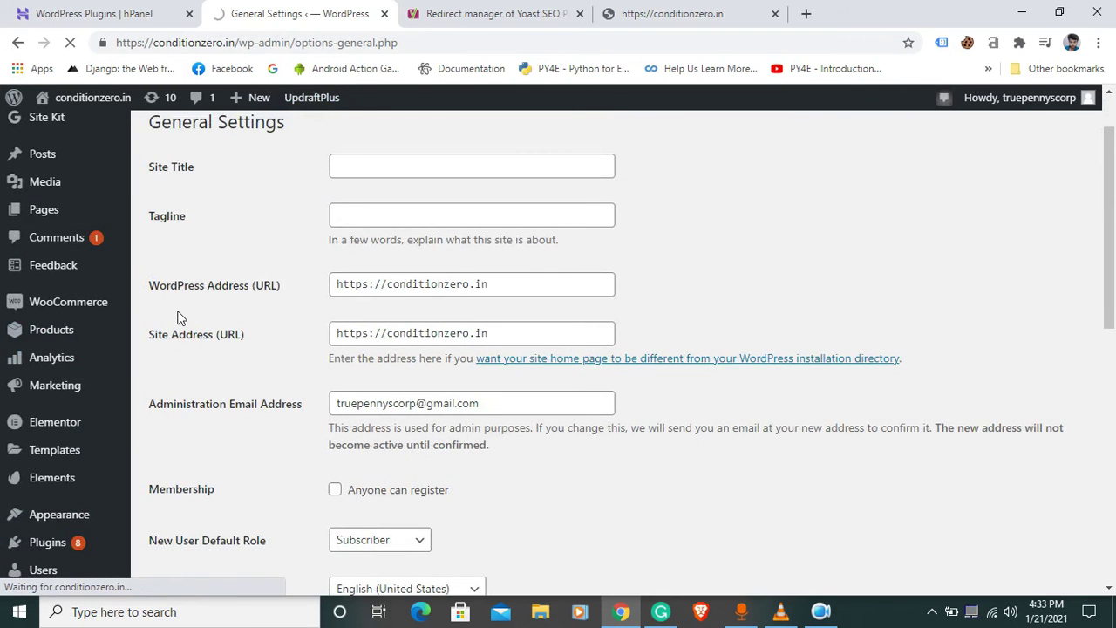
left_click_drag(285, 290, 204, 294)
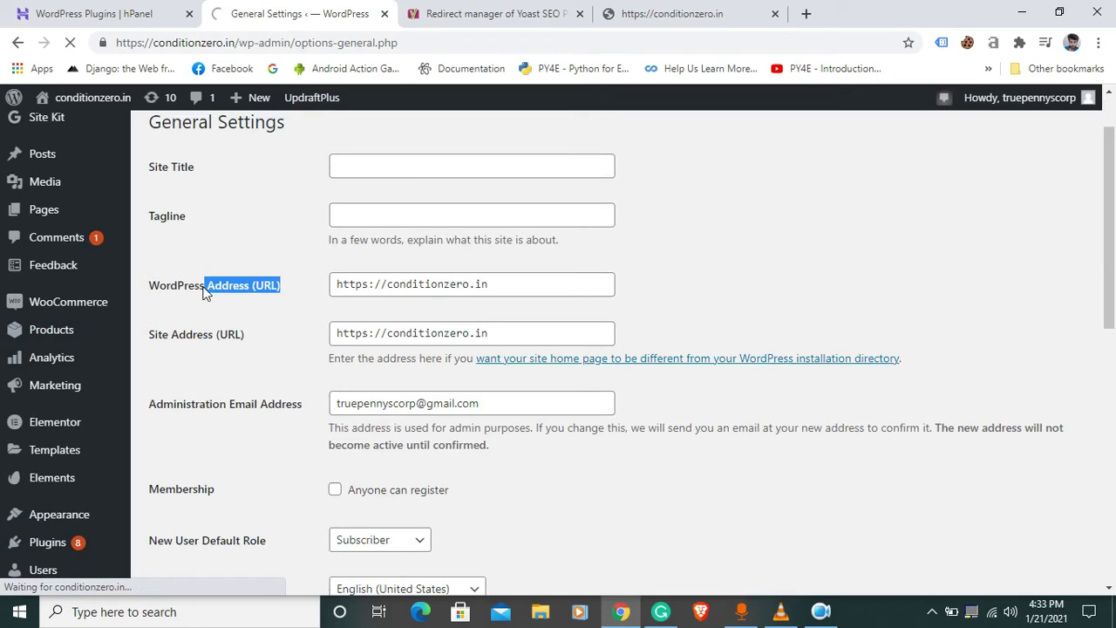
left_click_drag(519, 290, 332, 289)
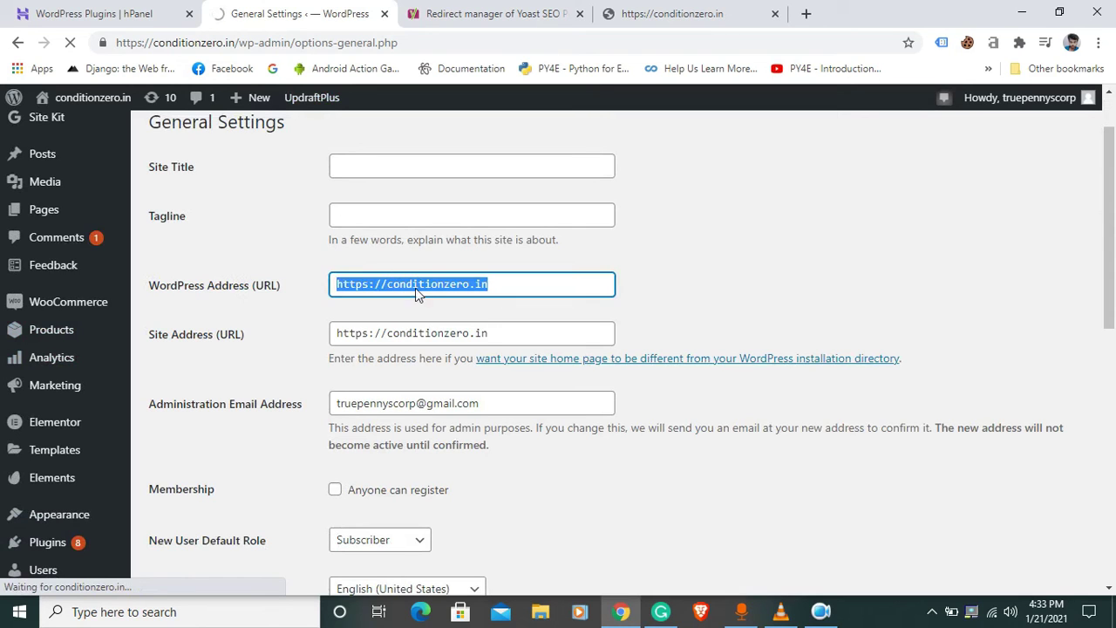
left_click_drag(490, 284, 330, 284)
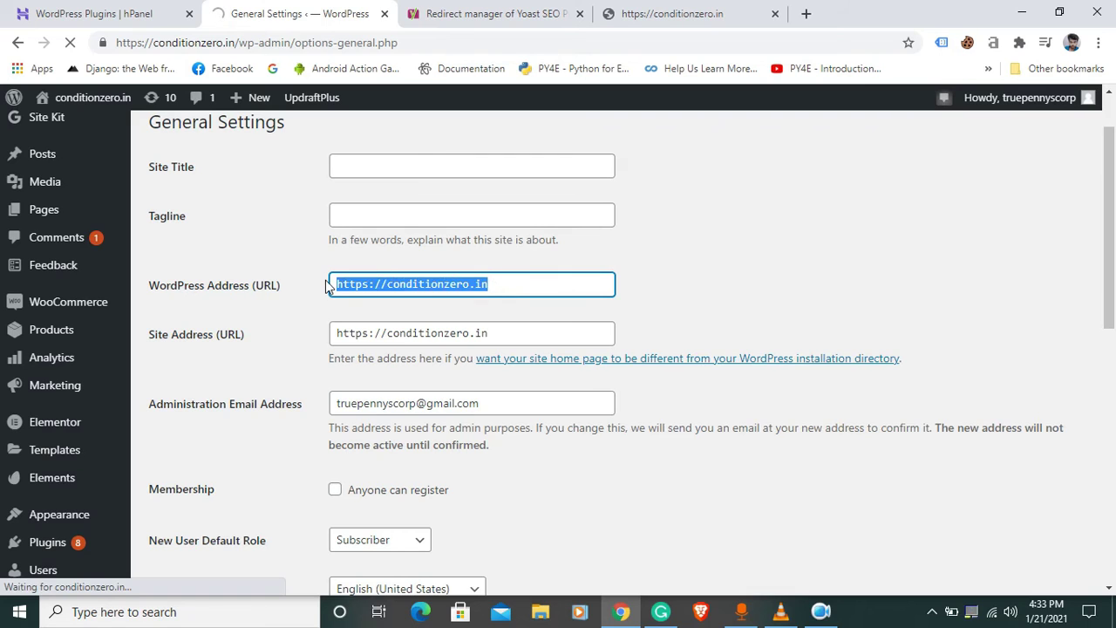
left_click(503, 295)
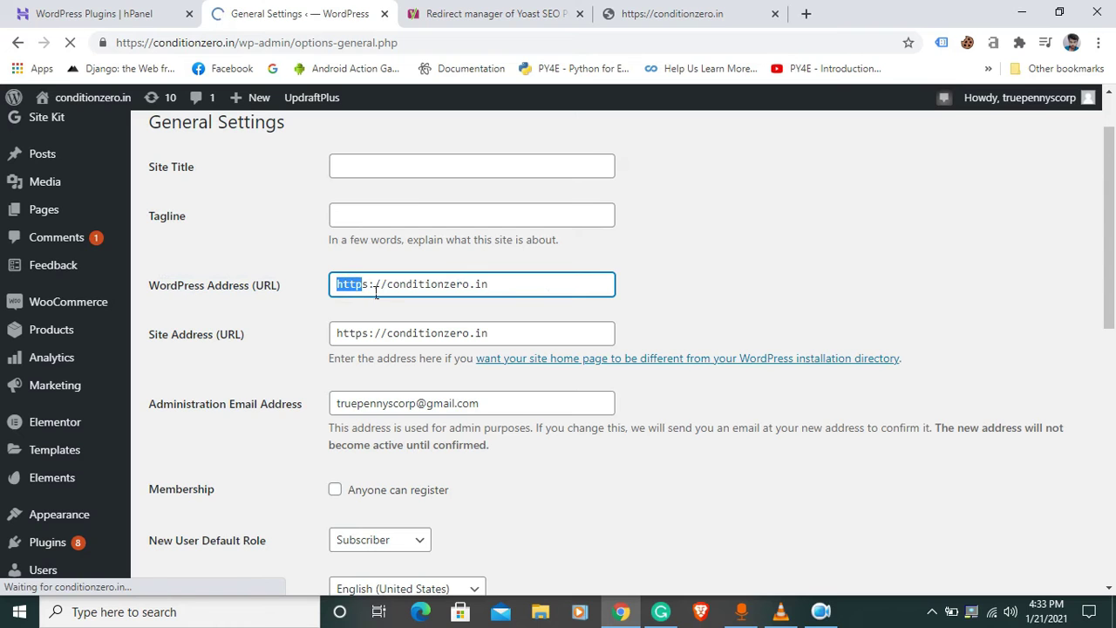
left_click_drag(368, 294, 381, 288)
left_click(521, 288)
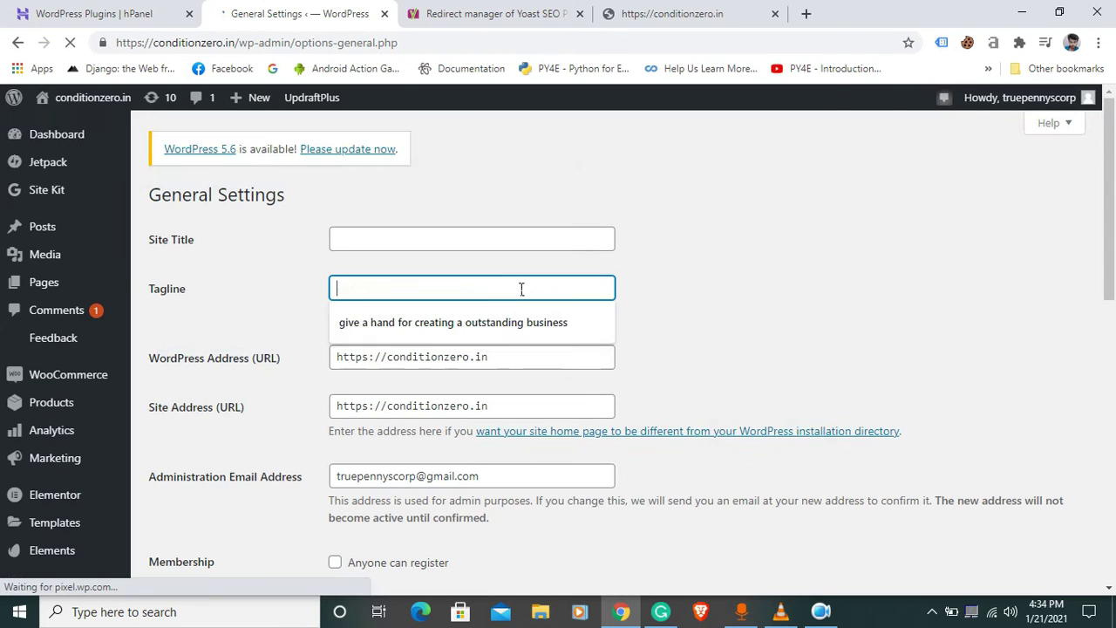
- Highlight the full WordPress Address (URL) value and the Site Address (URL) value to compare them
left_click(512, 361)
key("ctrl+a")
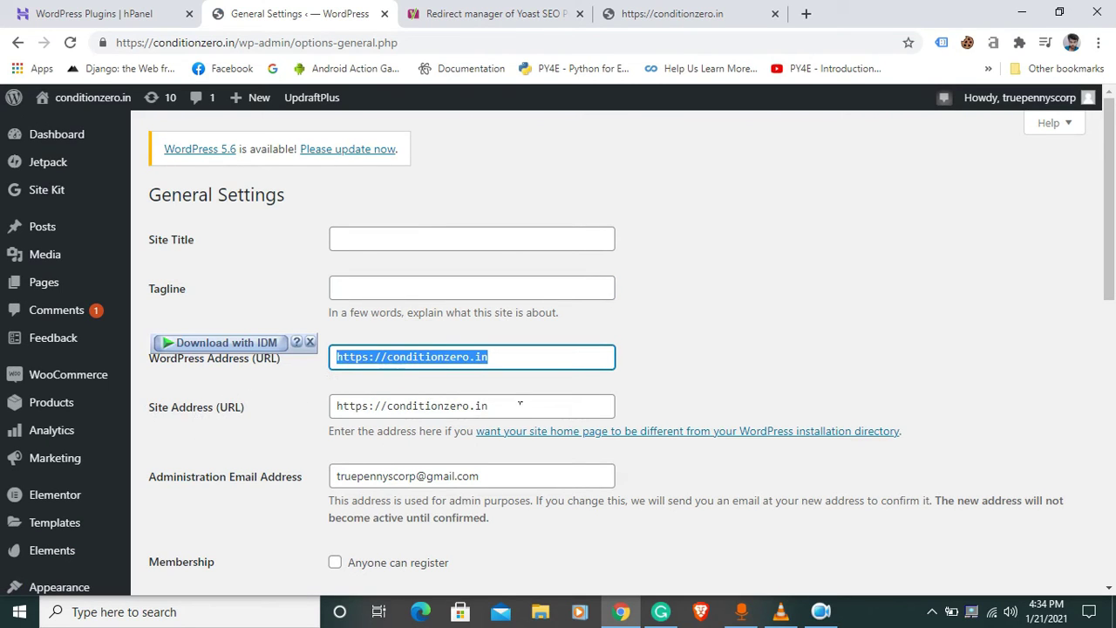
left_click_drag(520, 404, 307, 411)
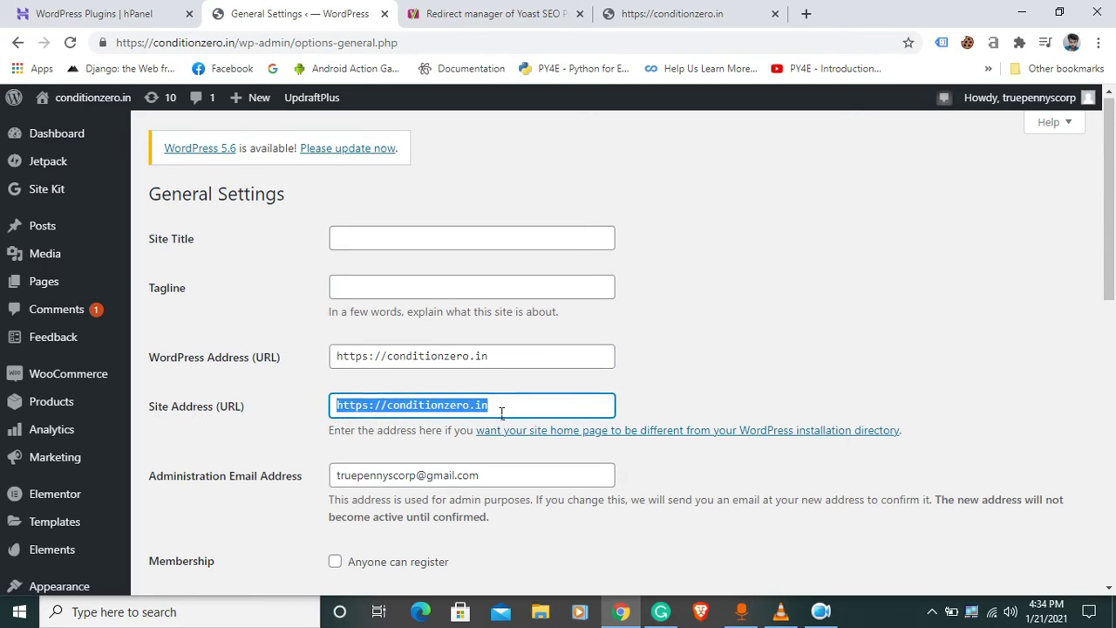
scroll(495, 416, "down", 1)
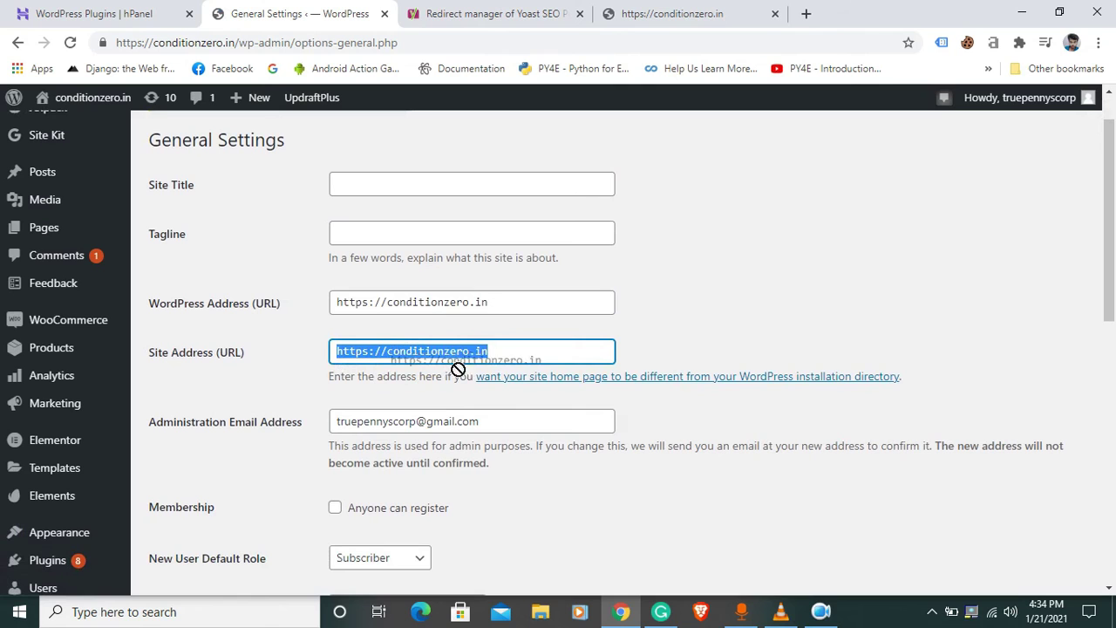
mouse_move(376, 360)
left_mouse_down()
mouse_move(335, 356)
mouse_move(381, 371)
left_mouse_up()
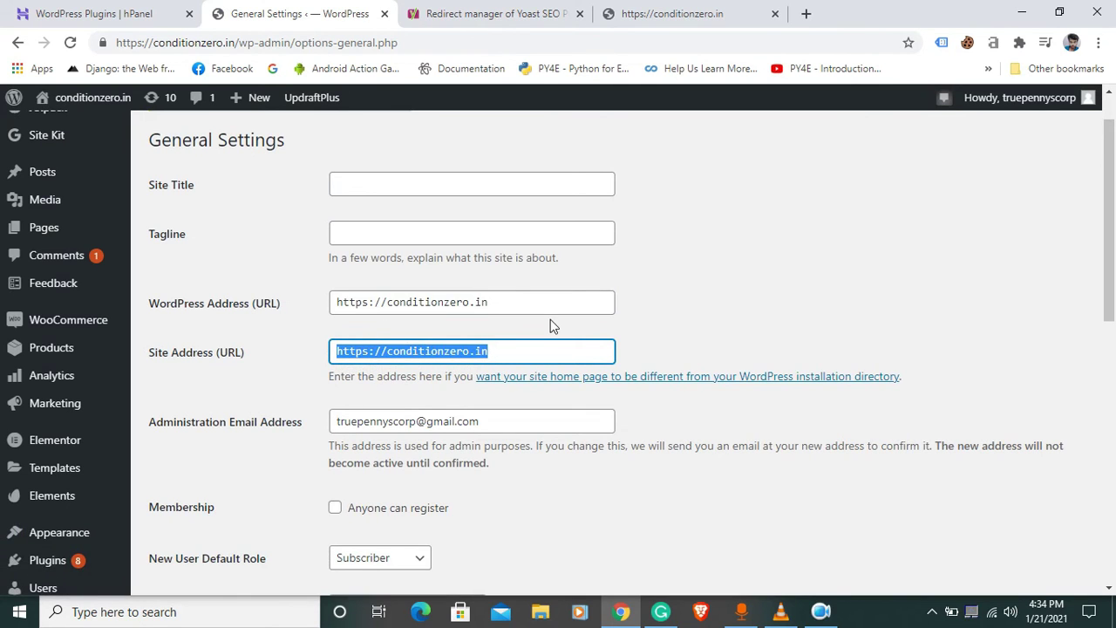
scroll(549, 325, "down", 1)
scroll(539, 111, "down", 2)
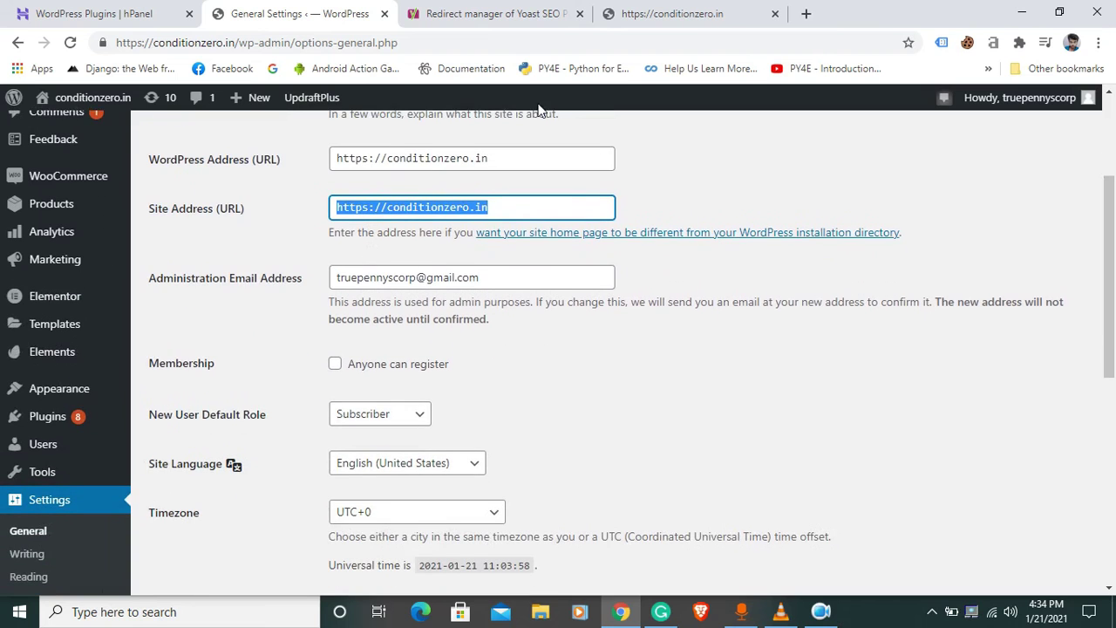
left_click(377, 164)
key("BackSpace")
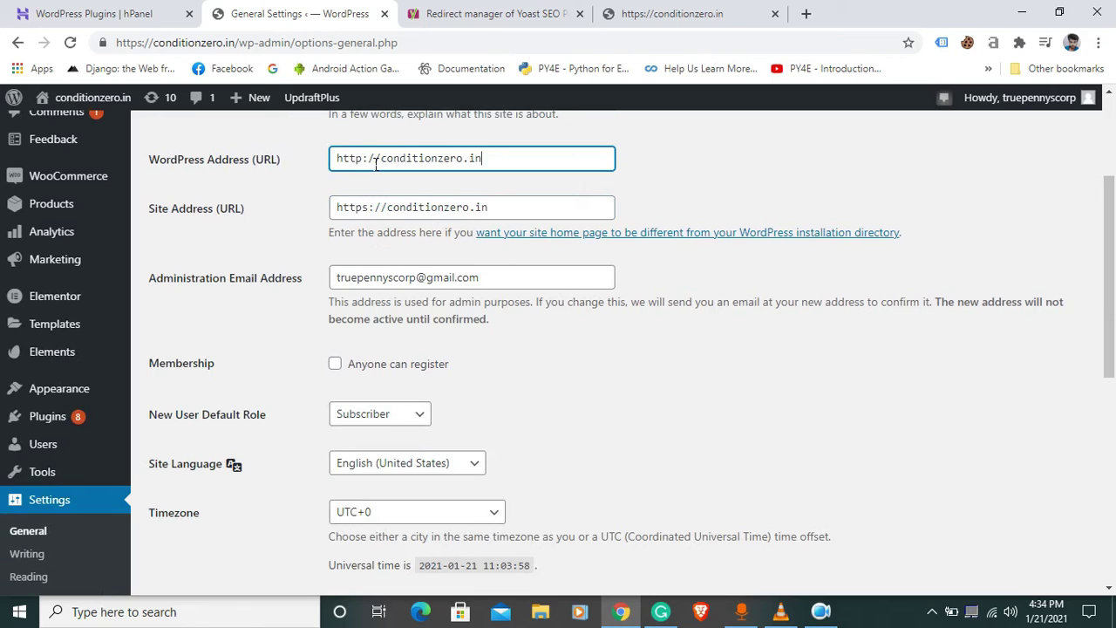
left_click(375, 217)
key("BackSpace")
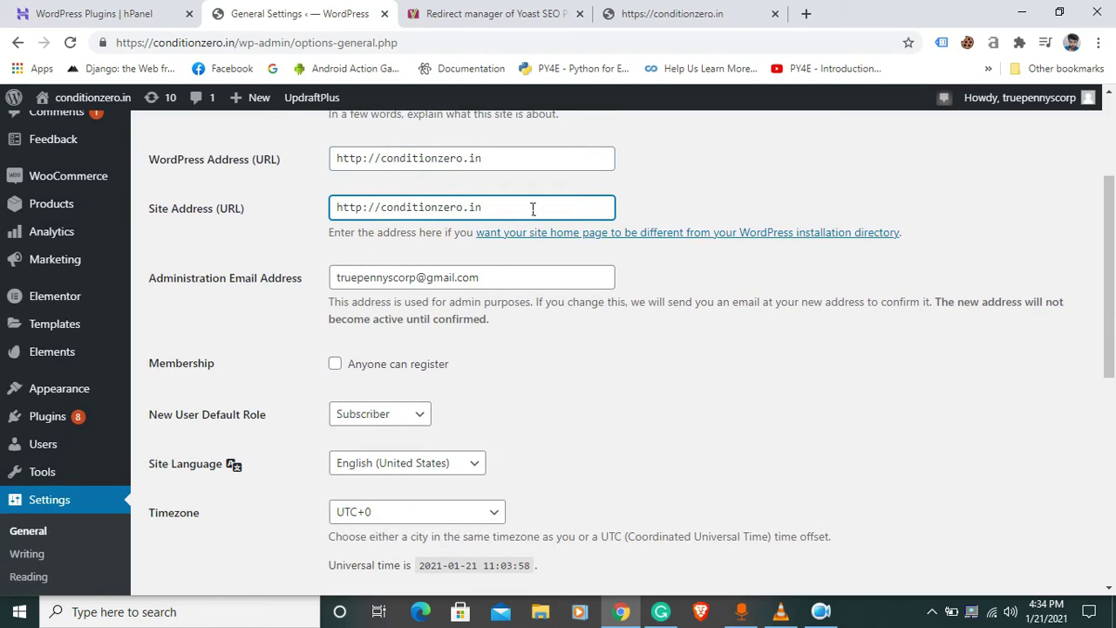
- Review the two edited address fields and the rest of the General Settings page down to the save option
left_click_drag(532, 210, 260, 217)
left_click(533, 149)
scroll(727, 166, "down", 1)
scroll(727, 166, "up", 2)
scroll(388, 341, "down", 3)
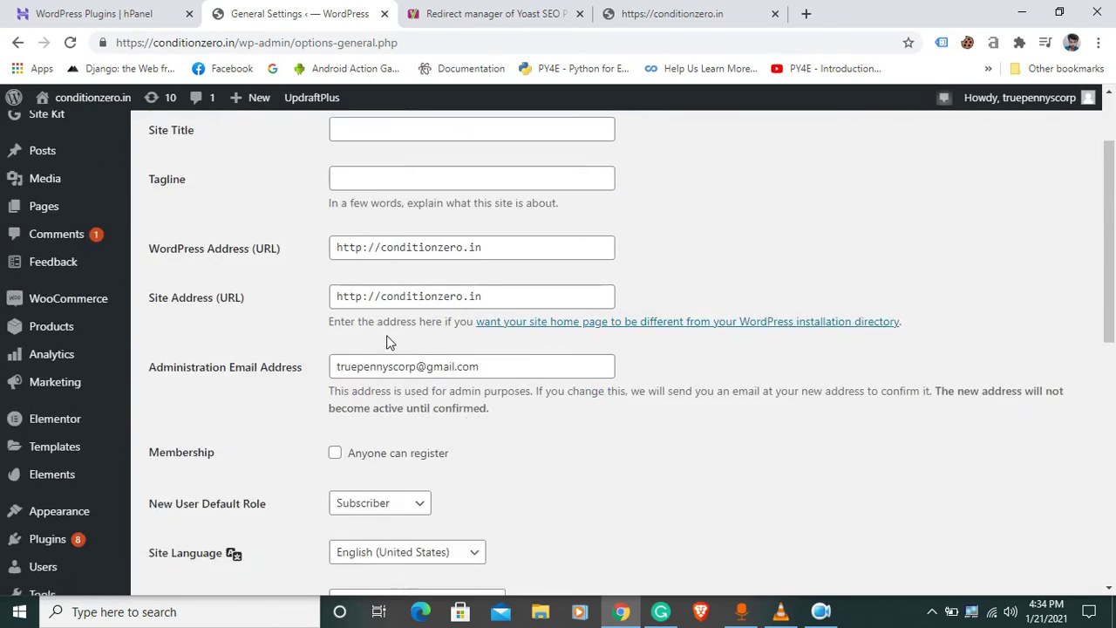
scroll(288, 404, "down", 6)
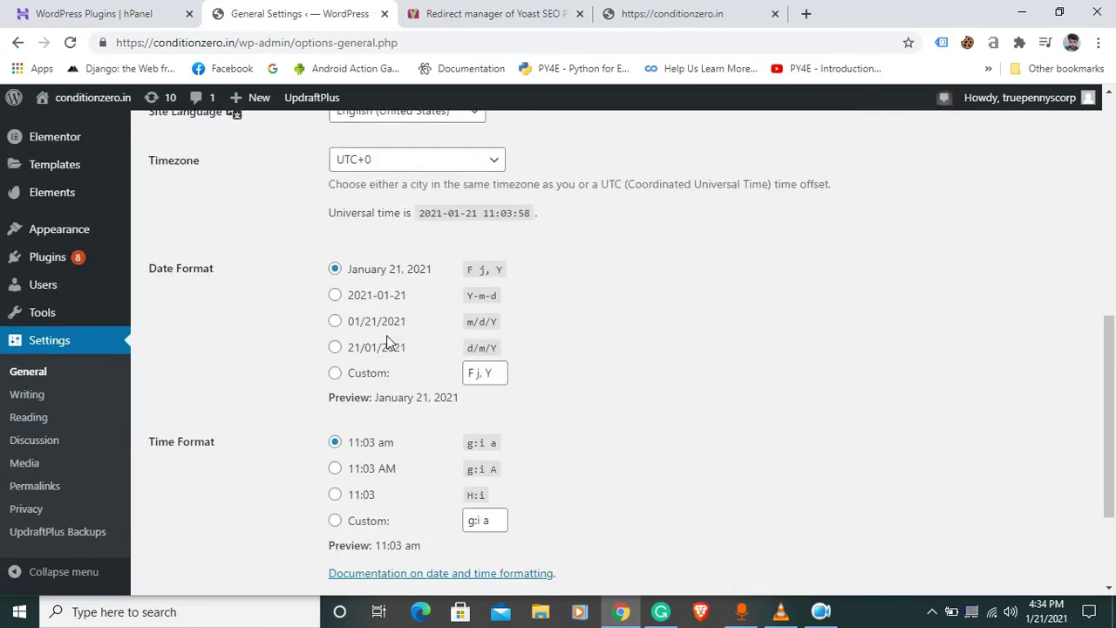
scroll(288, 403, "up", 6)
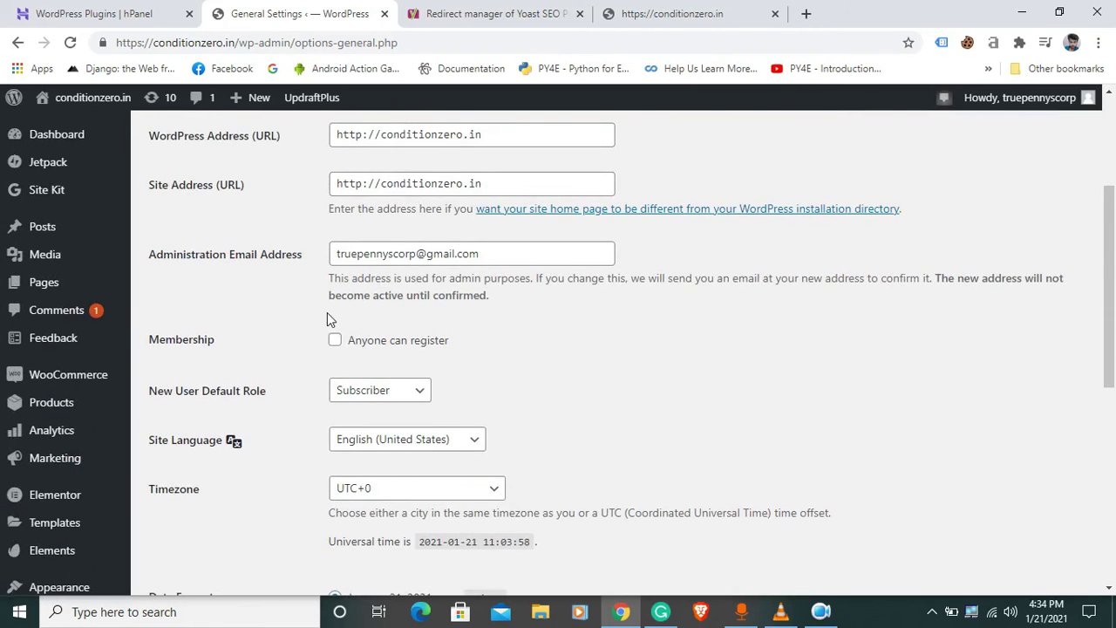
scroll(331, 319, "down", 6)
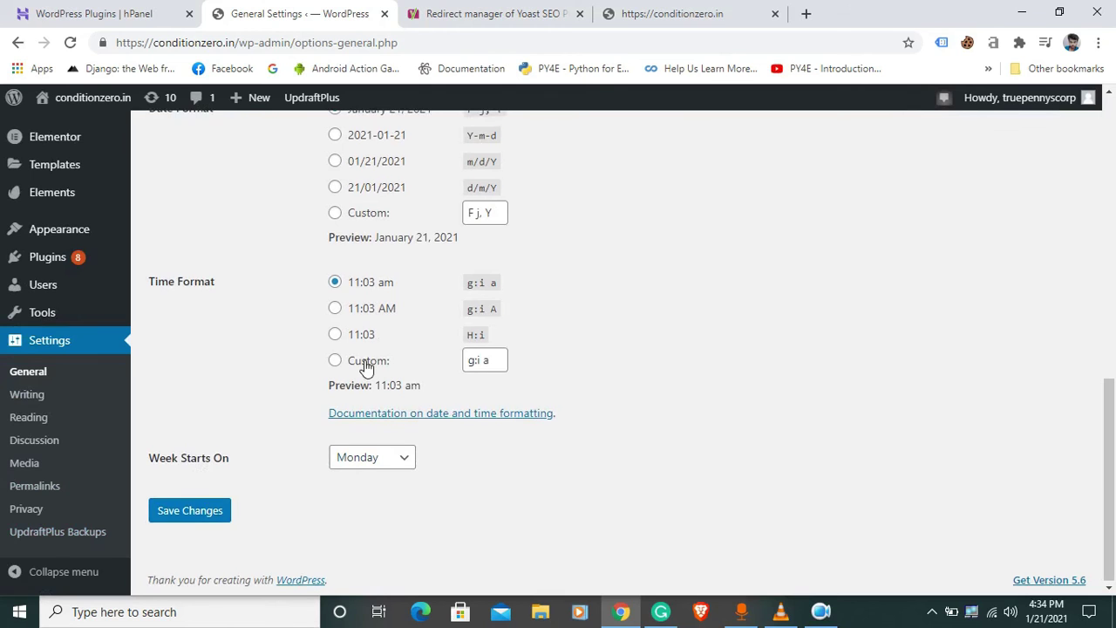
scroll(369, 363, "up", 6)
scroll(490, 326, "up", 3)
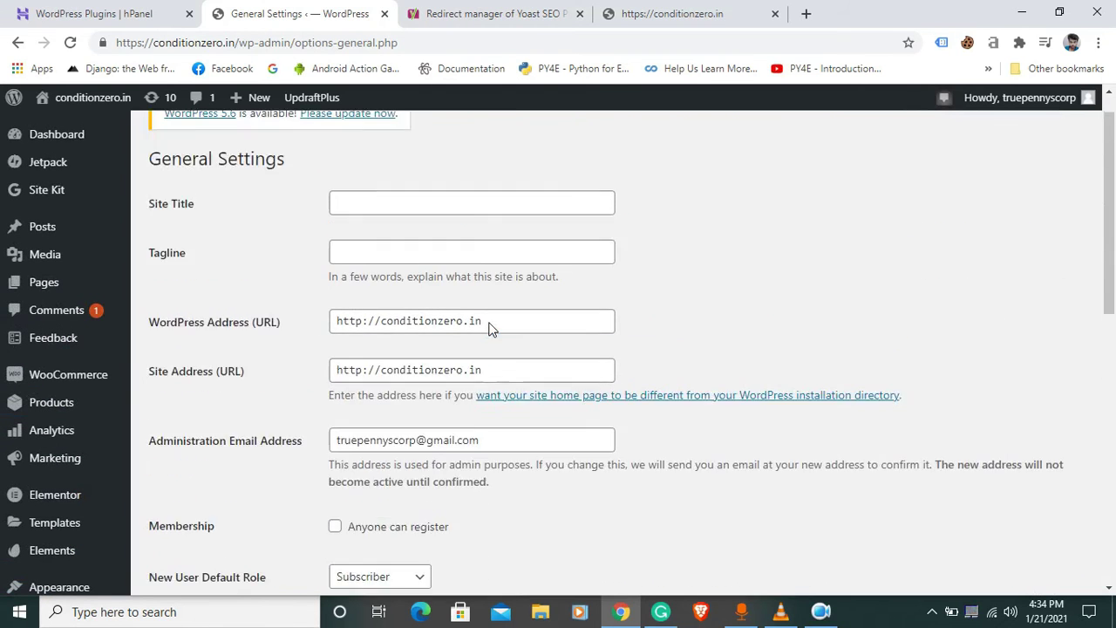
left_click(689, 15)
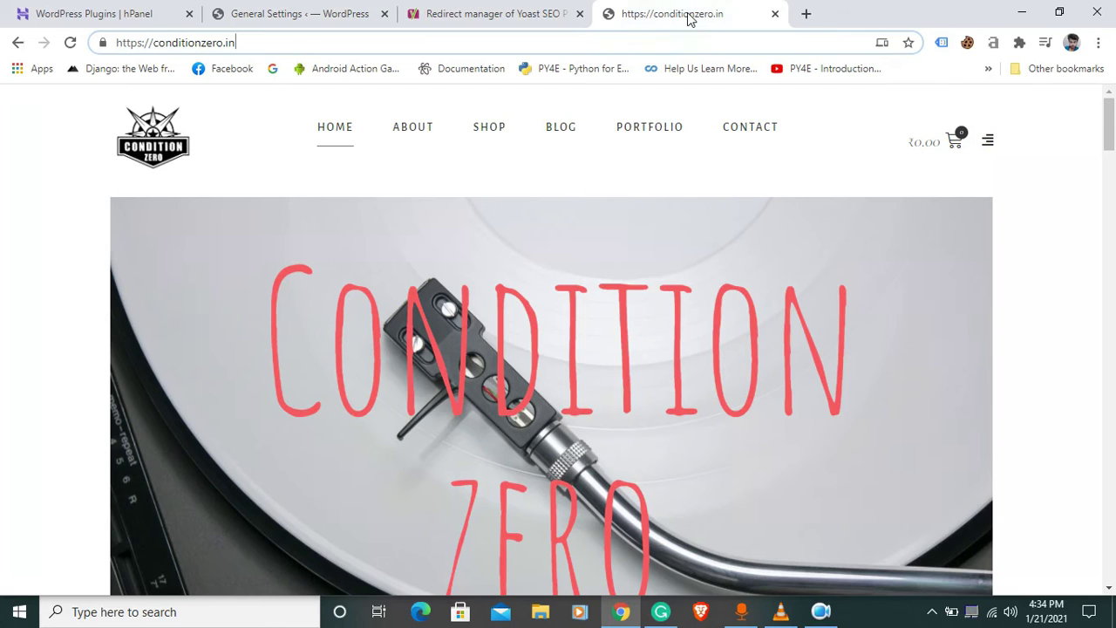
left_click(163, 48)
type("www")
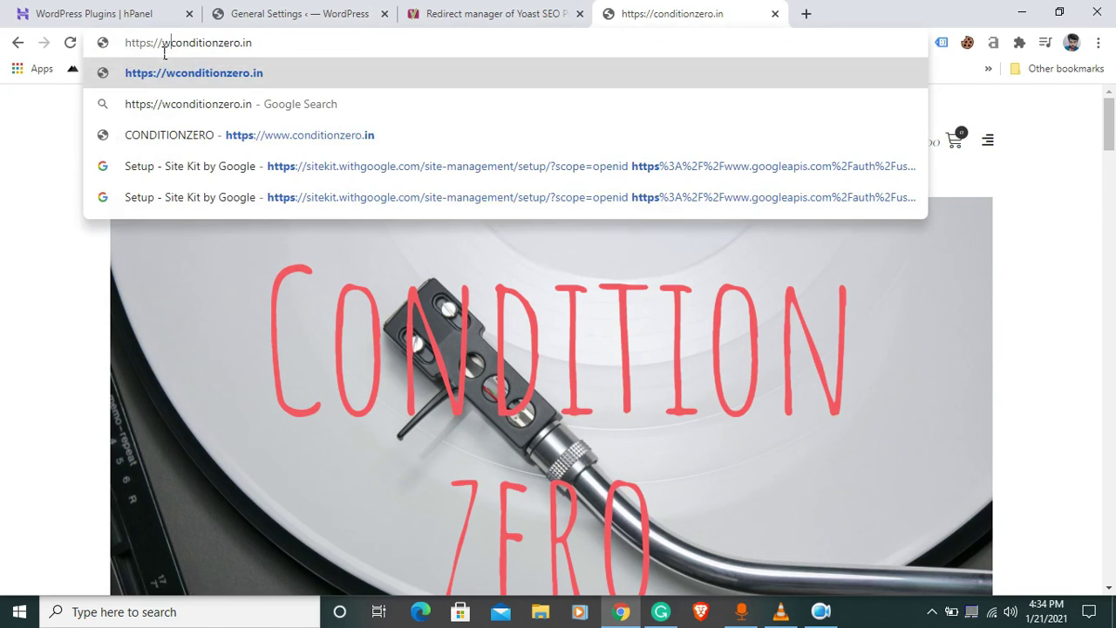
type(".")
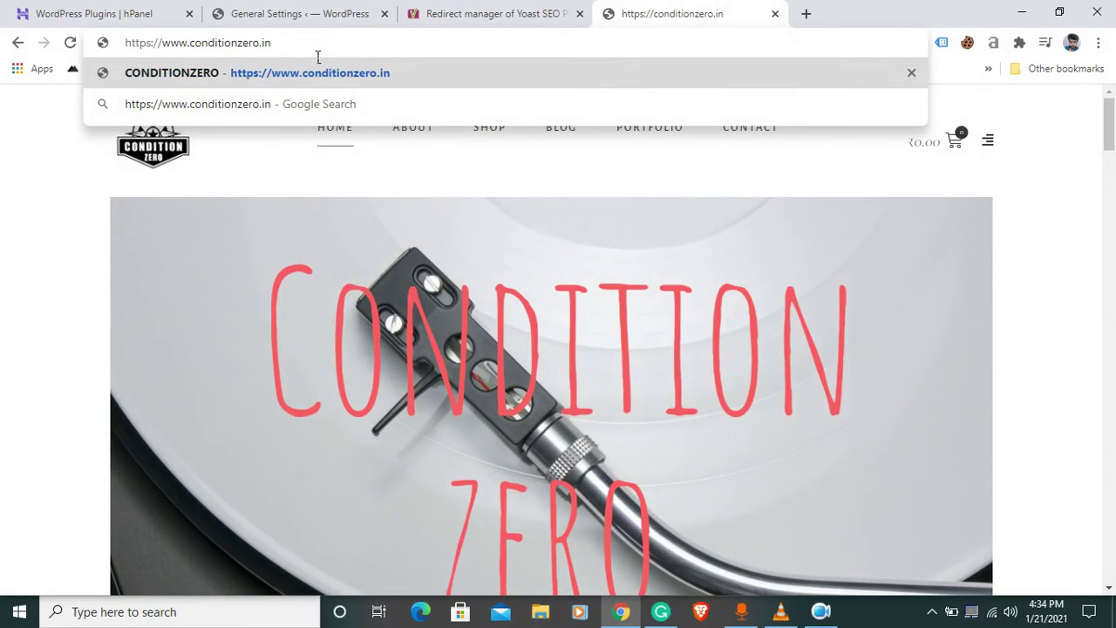
key("Return")
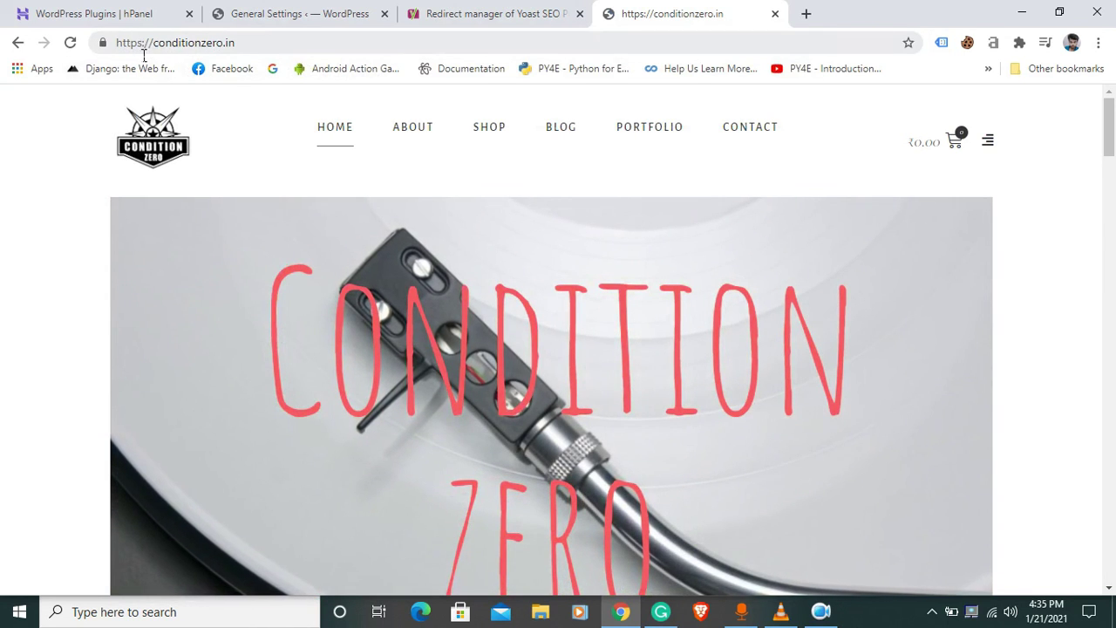
left_click(146, 48)
key("Home")
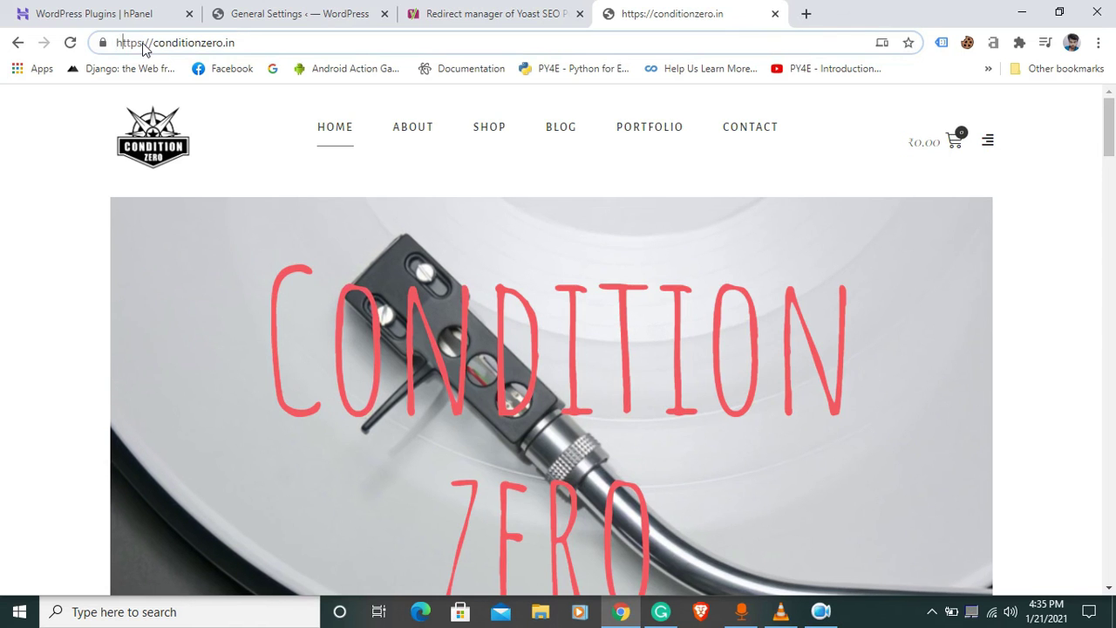
key("BackSpace")
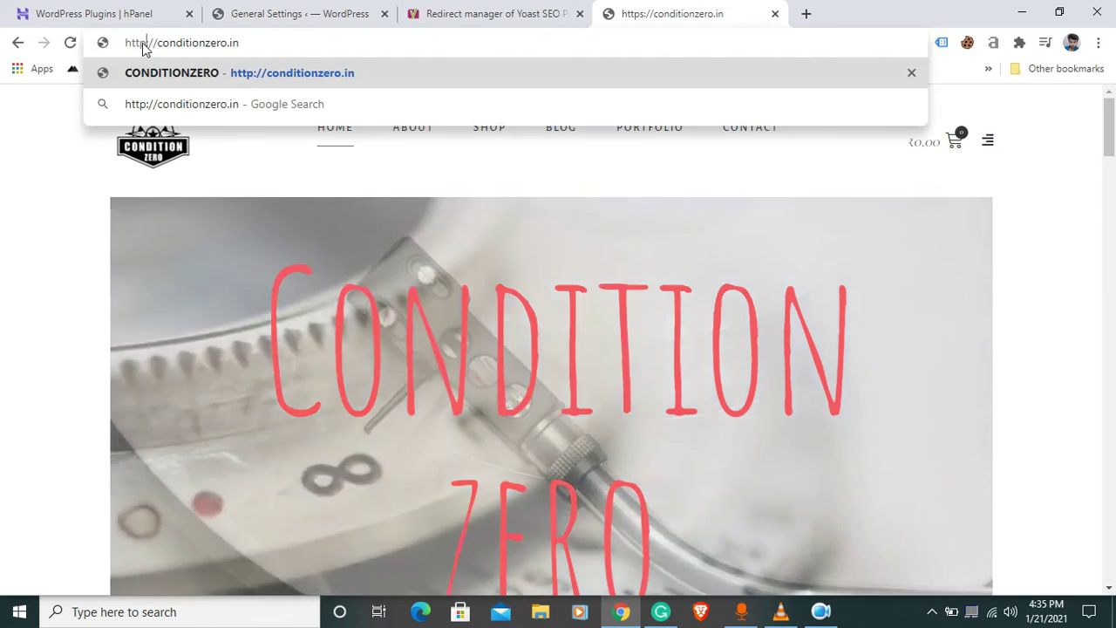
key("Return")
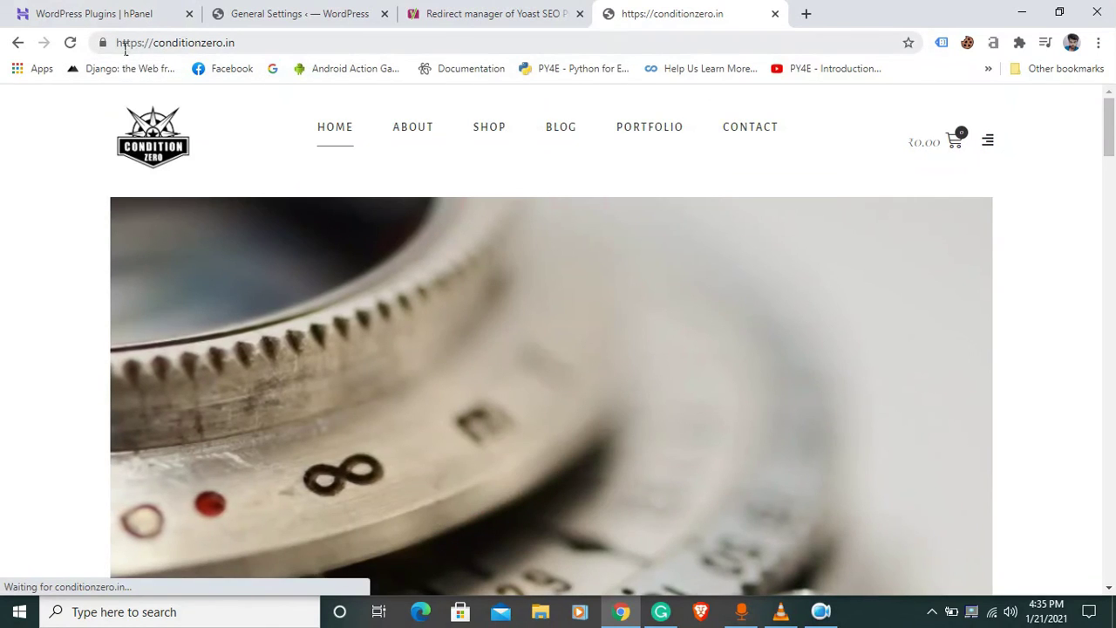
scroll(150, 309, "down", 3)
scroll(150, 308, "up", 3)
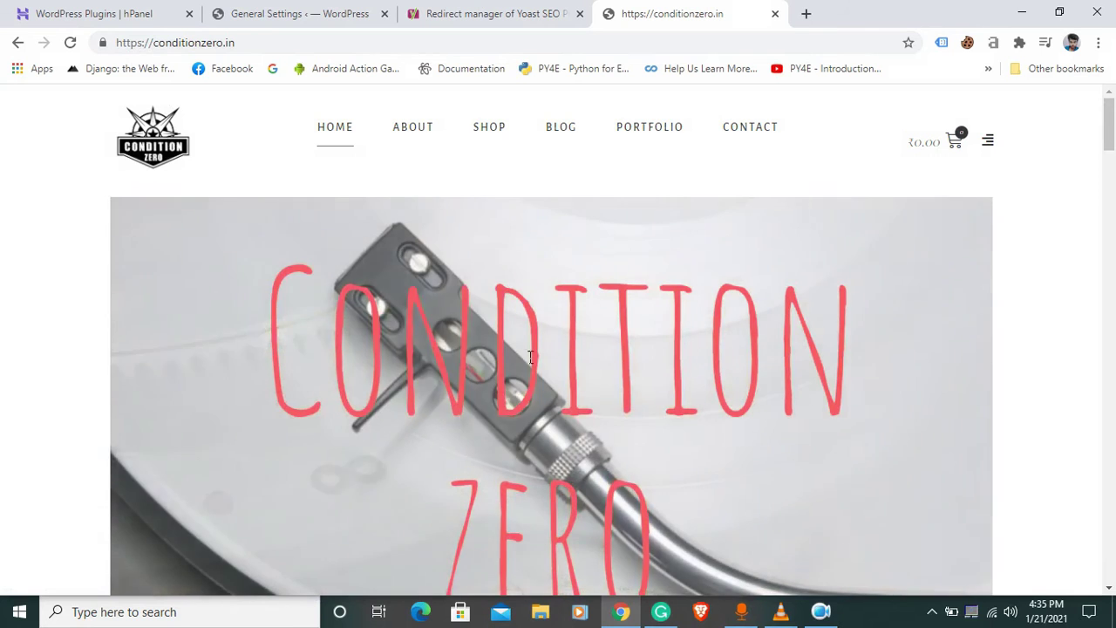
scroll(717, 253, "down", 3)
scroll(717, 252, "up", 3)
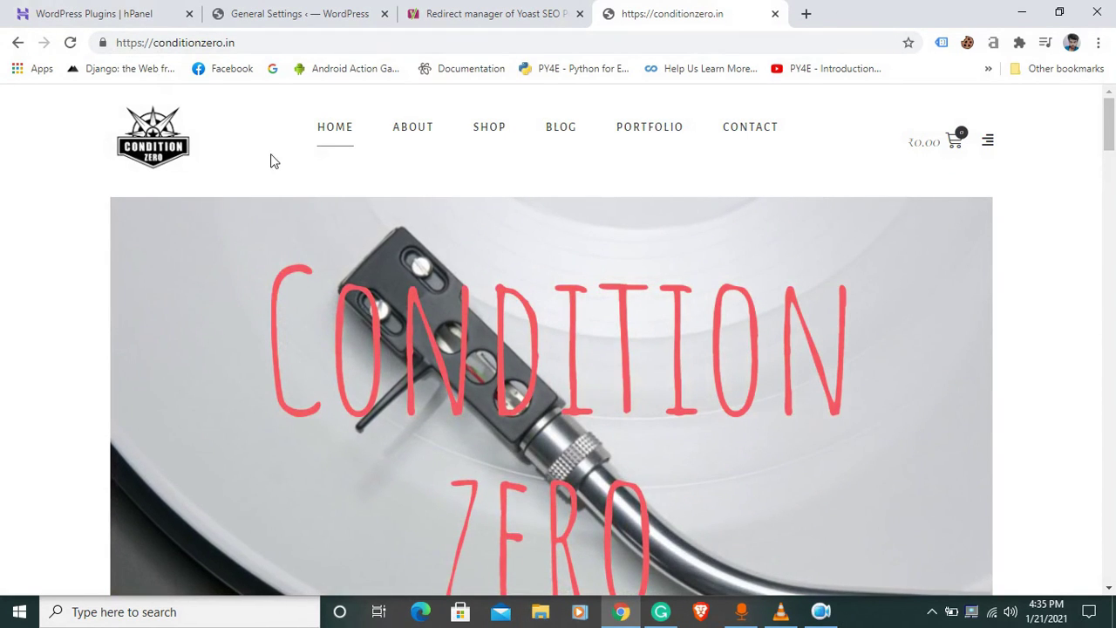
left_click(819, 614)
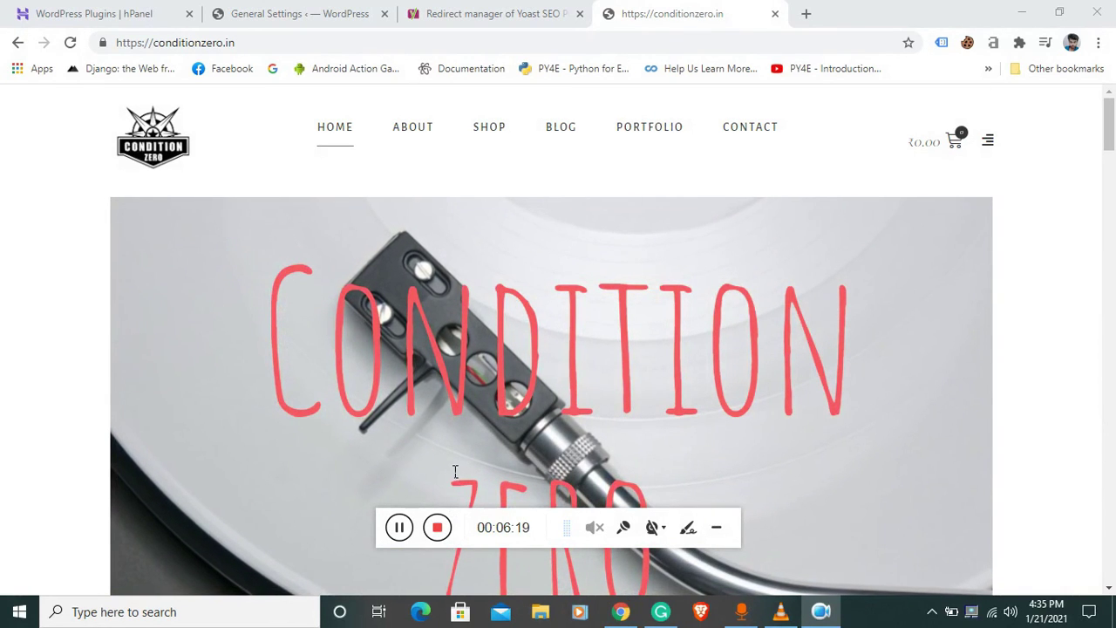
left_click(437, 527)
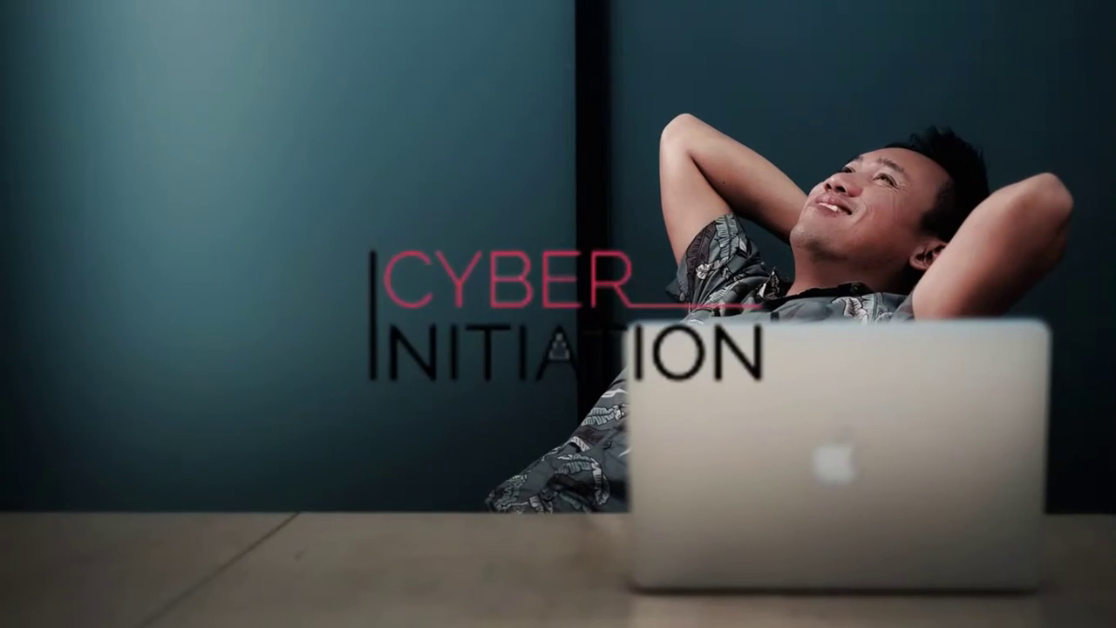